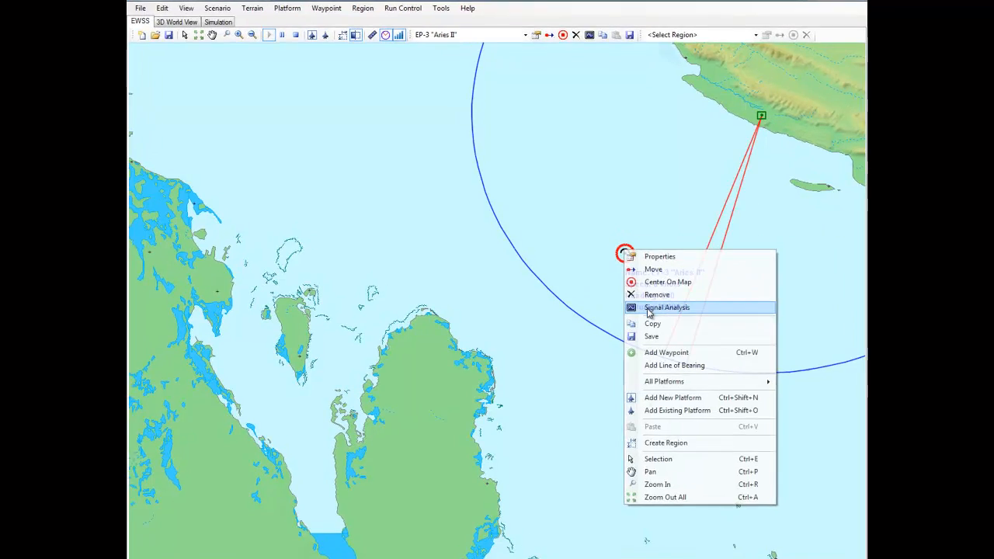
# Display Emitter 1 in the EP-3 "Aries II" signal analysis at a 100 µs time scale, with Trigger on and Log Scale off.
pyautogui.moveTo(587, 39); pyautogui.dragTo(620, 24)
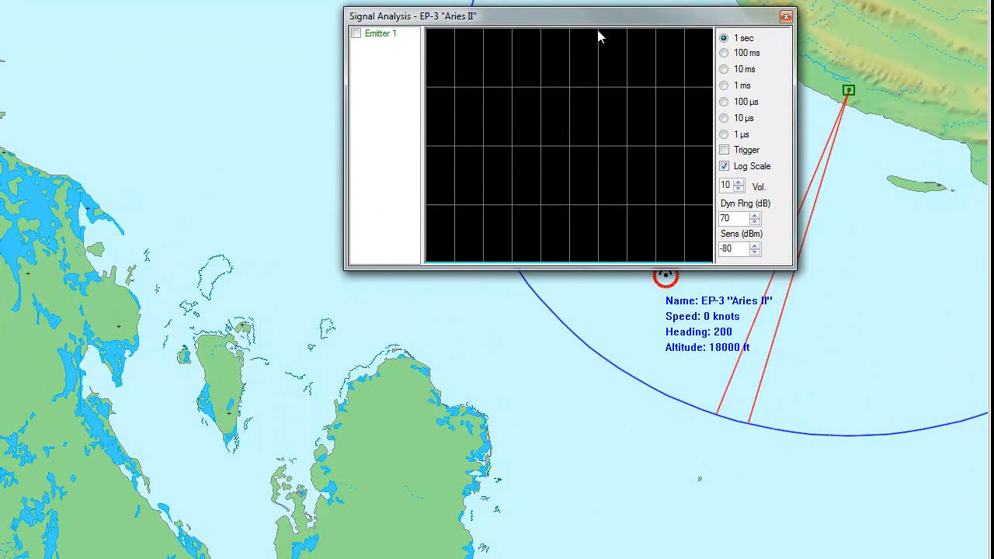
pyautogui.click(723, 102)
pyautogui.click(724, 151)
pyautogui.click(724, 167)
# Set the signal analysis dynamic range to 12 dB and its time scale to 1 µs.
pyautogui.click(754, 222)
pyautogui.click(754, 222)
pyautogui.click(754, 222)
pyautogui.click(754, 222)
pyautogui.click(753, 222)
pyautogui.click(754, 222)
pyautogui.click(754, 222)
pyautogui.moveTo(754, 222); pyautogui.dragTo(755, 225)
pyautogui.click(724, 135)
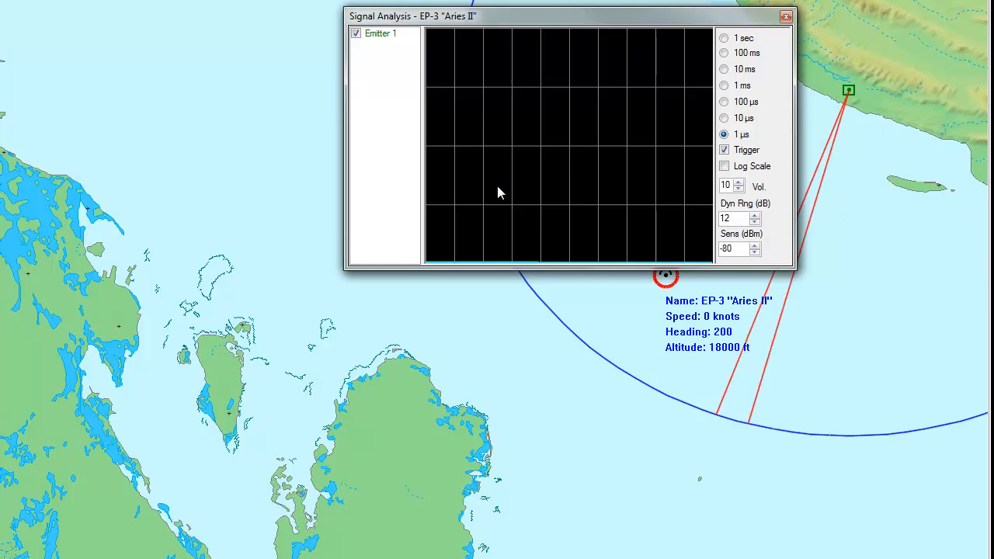
# Open the Search platform's properties at the signal pulse table of Emitter 1, Mode 1, keeping the signal analysis visible.
pyautogui.moveTo(627, 25); pyautogui.dragTo(618, 19)
pyautogui.click(849, 91)
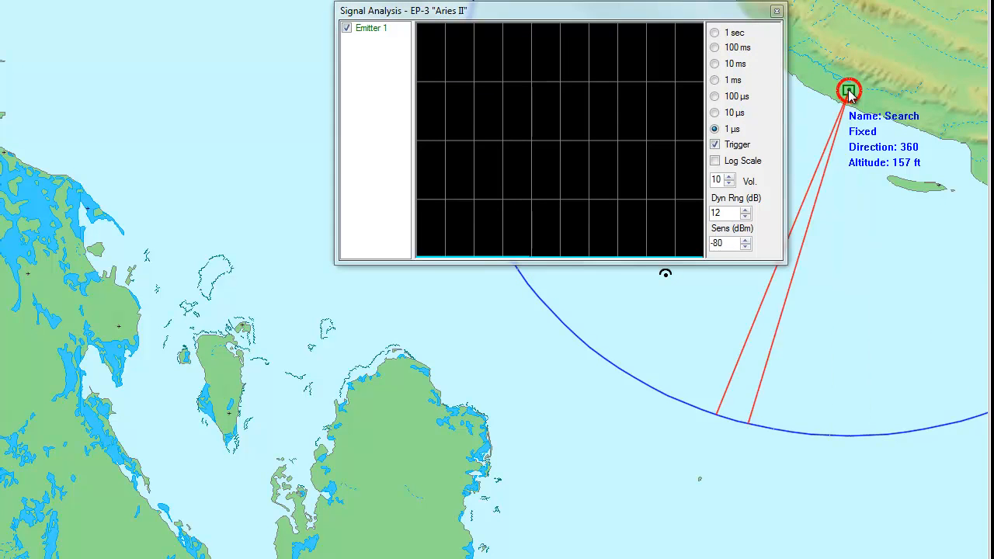
pyautogui.rightClick(849, 92)
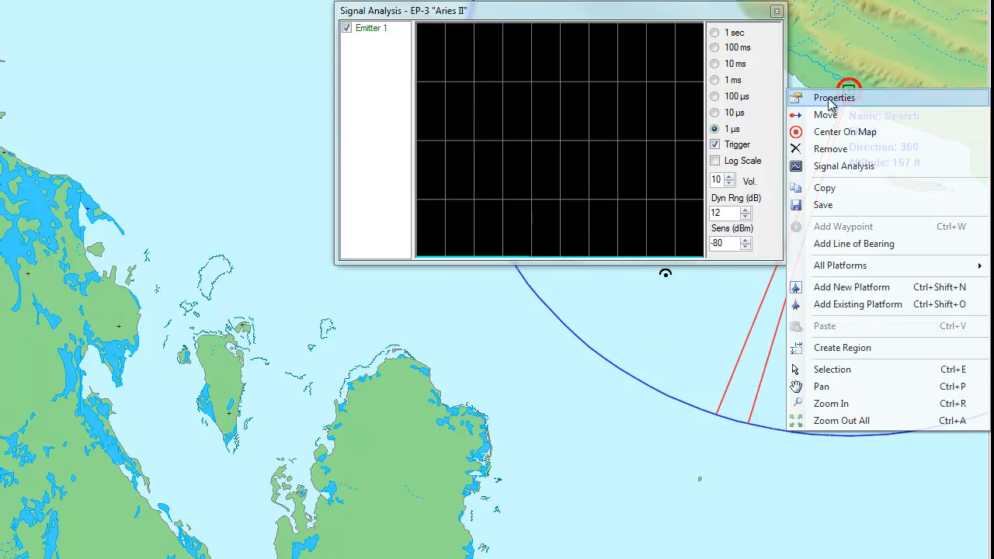
pyautogui.click(838, 95)
pyautogui.moveTo(563, 126); pyautogui.dragTo(708, 247)
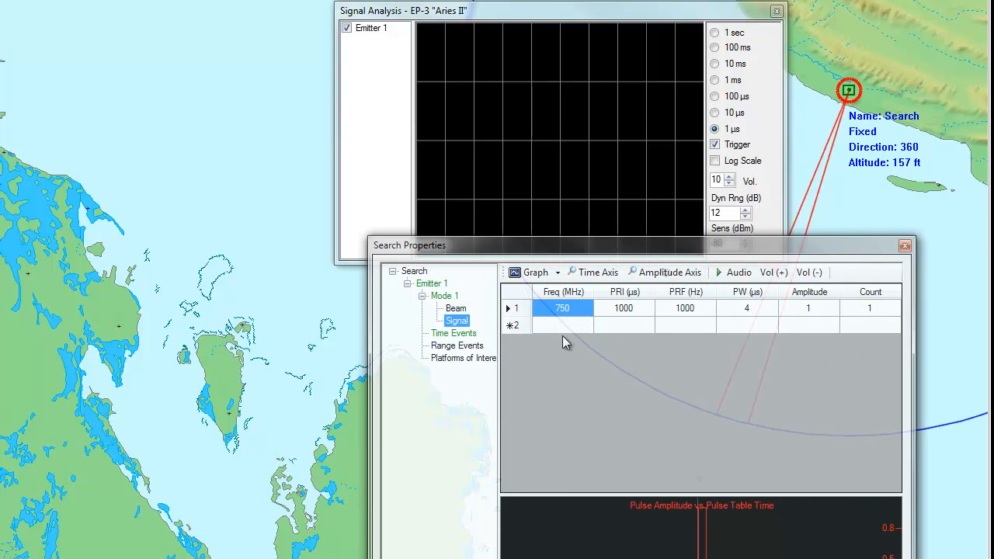
pyautogui.moveTo(542, 248); pyautogui.dragTo(510, 248)
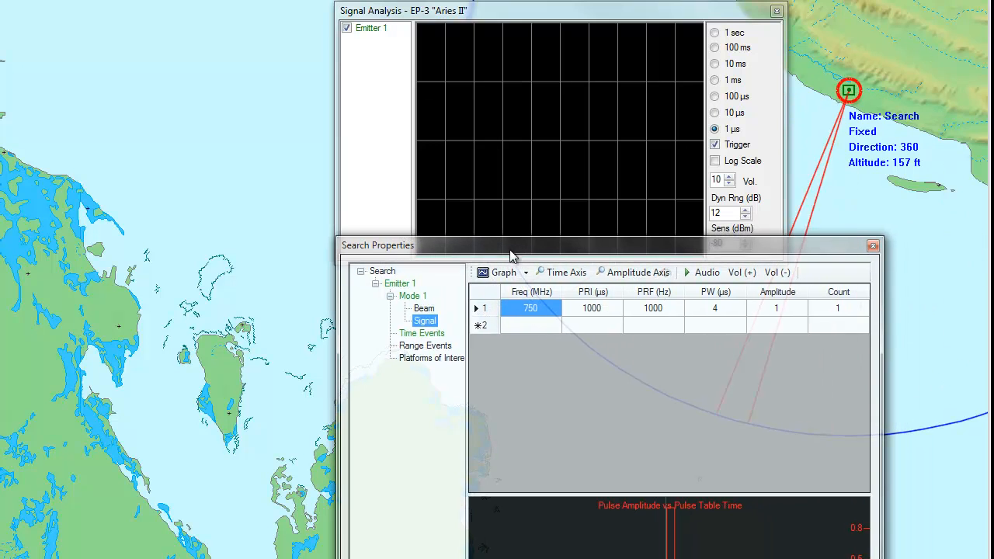
# Open the Pulse Editor for pulse 1 of the Search platform's signal table.
pyautogui.click(485, 309)
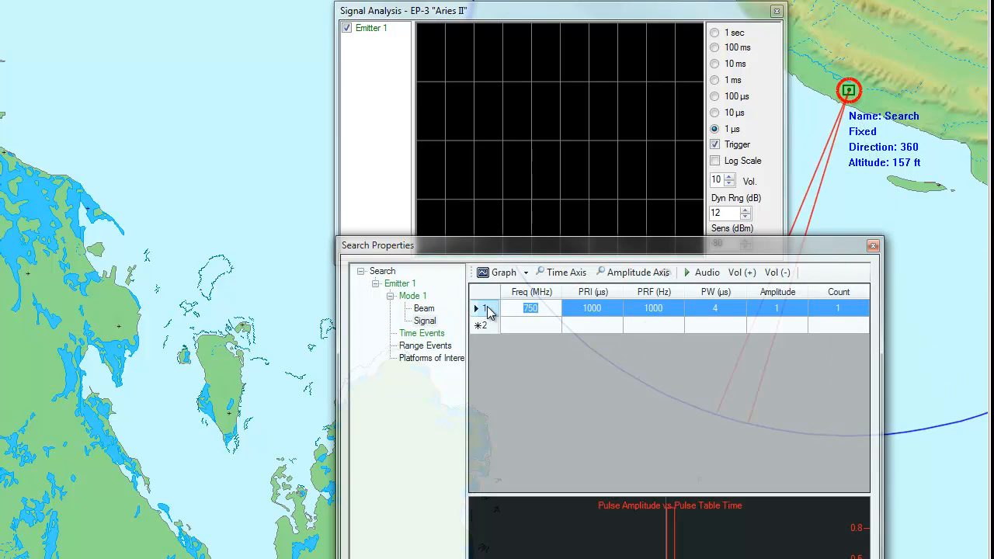
pyautogui.rightClick(486, 309)
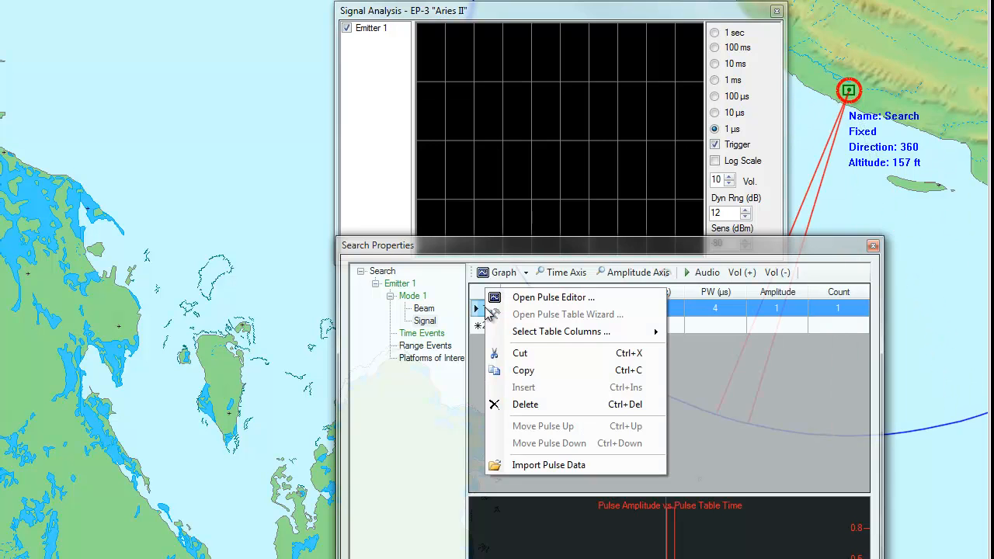
pyautogui.click(531, 296)
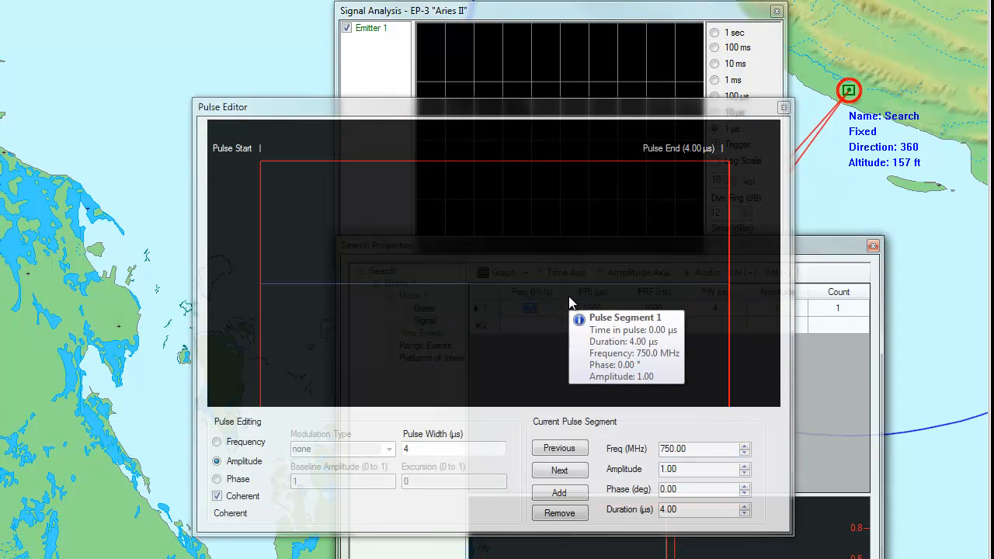
pyautogui.moveTo(561, 110); pyautogui.dragTo(608, 142)
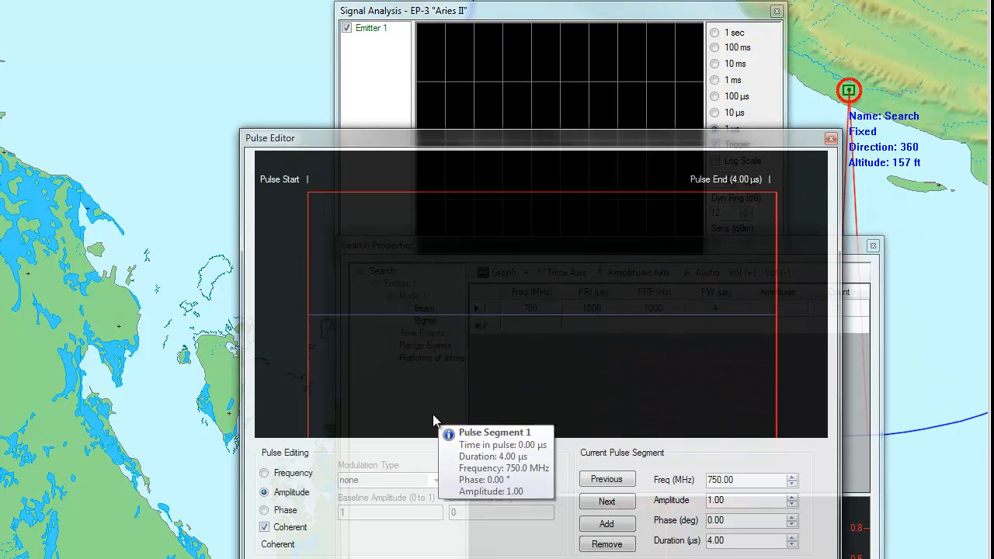
# View the pulse in the frequency and phase editing modes and return to amplitude editing.
pyautogui.click(264, 472)
pyautogui.click(264, 510)
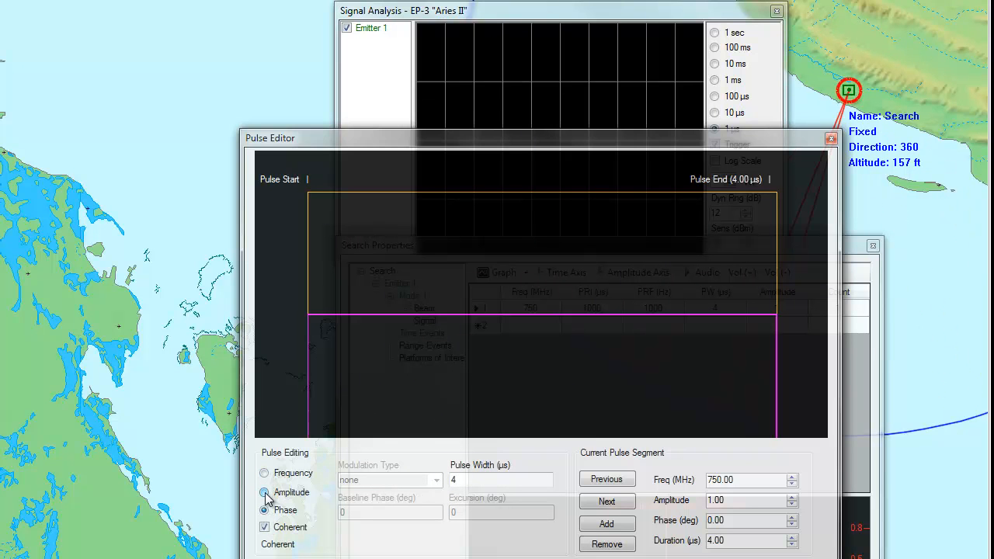
pyautogui.click(264, 492)
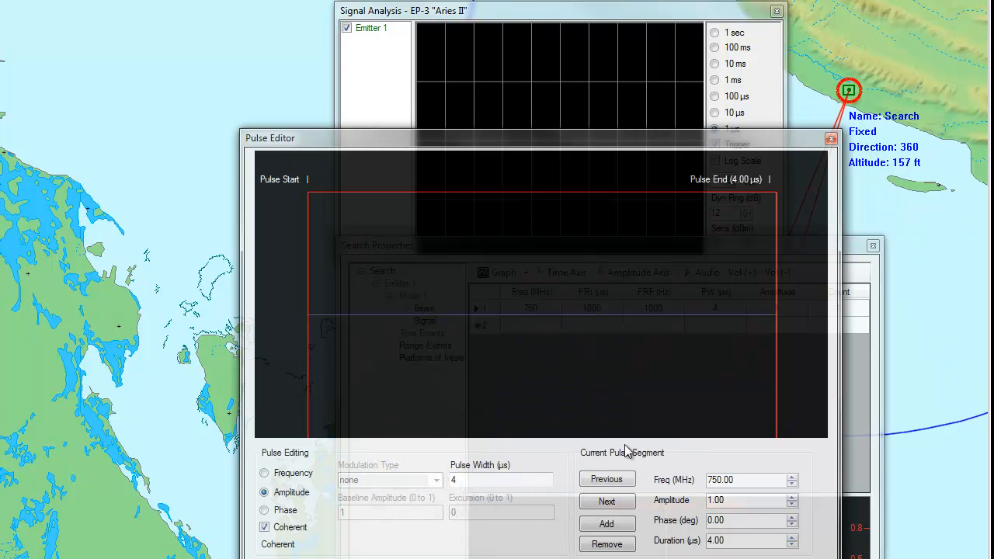
# Add segments to the 4 µs pulse until it is divided into 32 equal segments of about 0.13 µs each.
pyautogui.click(607, 524)
pyautogui.click(608, 525)
pyautogui.click(609, 525)
pyautogui.click(609, 525)
pyautogui.click(610, 525)
pyautogui.click(610, 525)
pyautogui.click(610, 525)
pyautogui.click(609, 525)
pyautogui.click(609, 524)
pyautogui.click(610, 524)
pyautogui.click(609, 524)
pyautogui.click(610, 525)
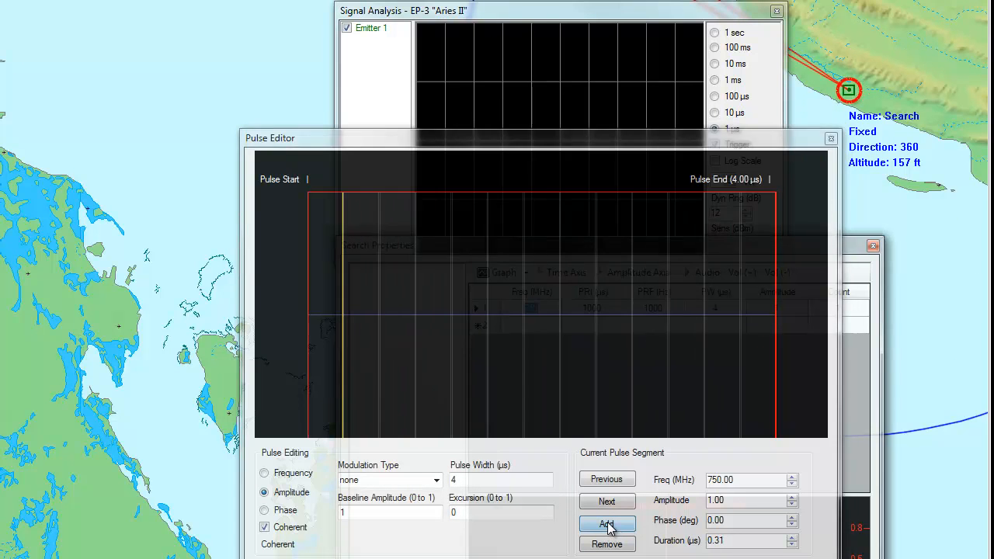
pyautogui.click(609, 525)
pyautogui.click(609, 525)
pyautogui.click(610, 525)
pyautogui.click(610, 525)
pyautogui.click(610, 525)
pyautogui.click(609, 525)
pyautogui.click(610, 525)
pyautogui.click(610, 525)
pyautogui.click(610, 525)
pyautogui.click(610, 525)
pyautogui.click(610, 525)
pyautogui.click(610, 525)
pyautogui.click(609, 525)
pyautogui.click(609, 525)
pyautogui.click(609, 525)
pyautogui.click(610, 525)
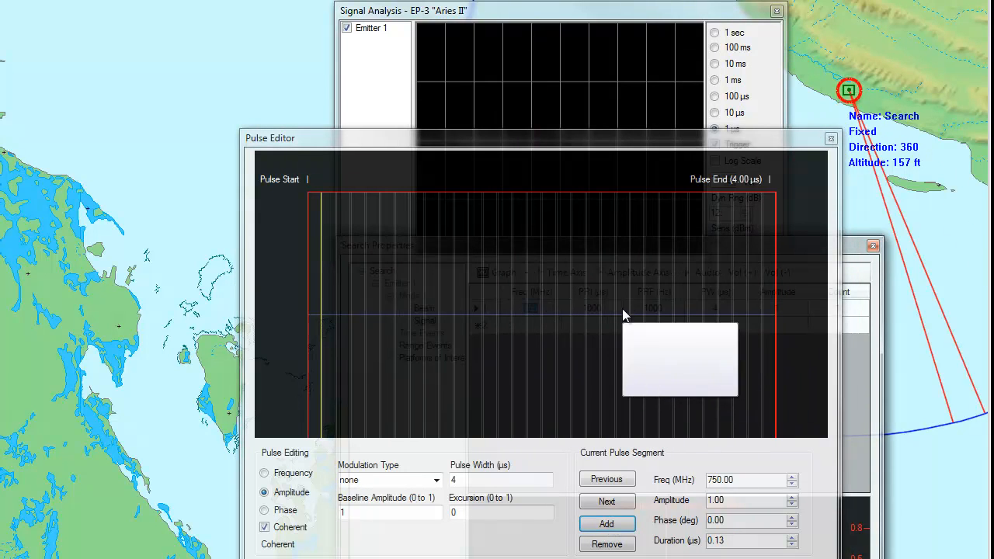
# Try lowering the amplitude of a single segment just past the pulse's middle, and restore it to 1.00.
pyautogui.click(591, 296)
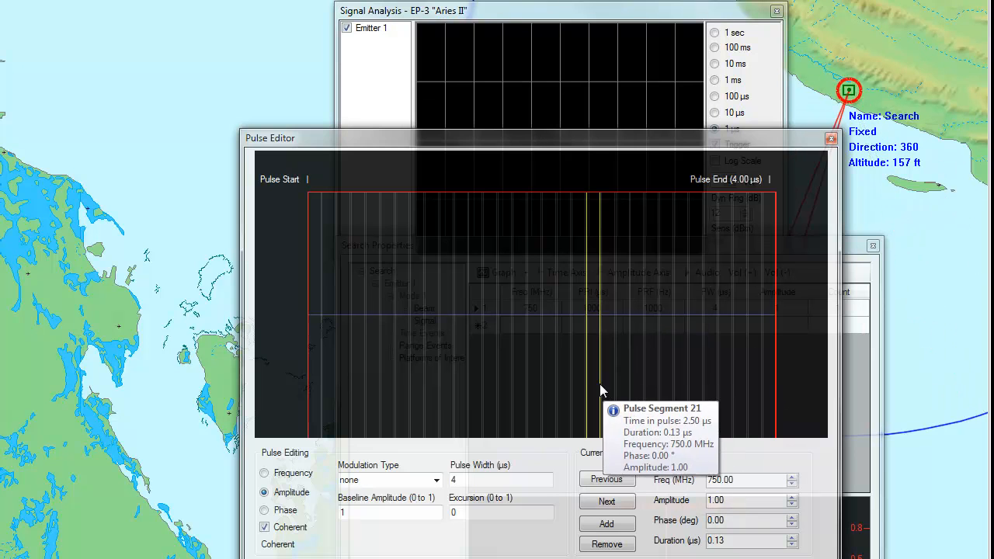
pyautogui.click(792, 505)
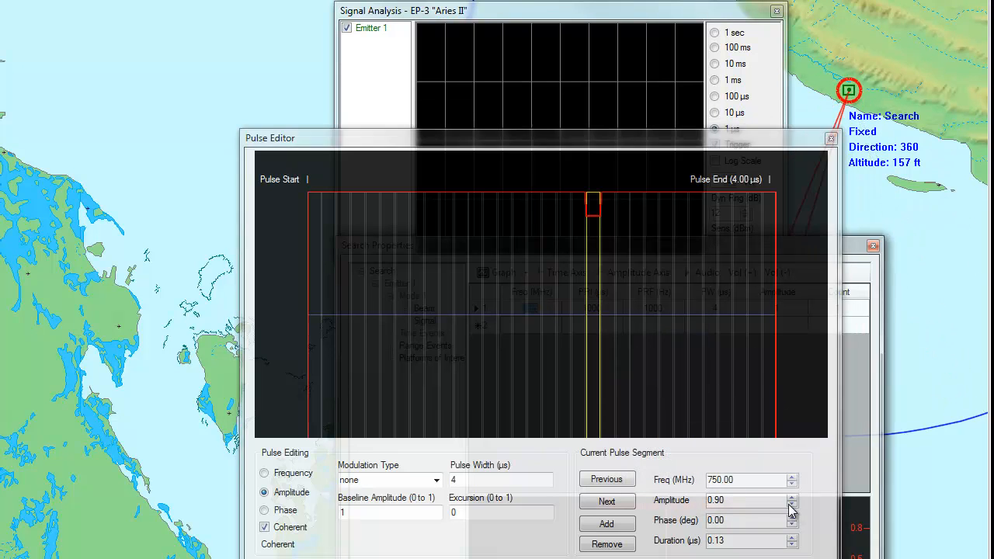
pyautogui.click(792, 504)
pyautogui.click(792, 500)
pyautogui.click(792, 500)
# Apply Triangular amplitude modulation to the pulse with a baseline amplitude of 0 and an excursion of 1.
pyautogui.click(437, 482)
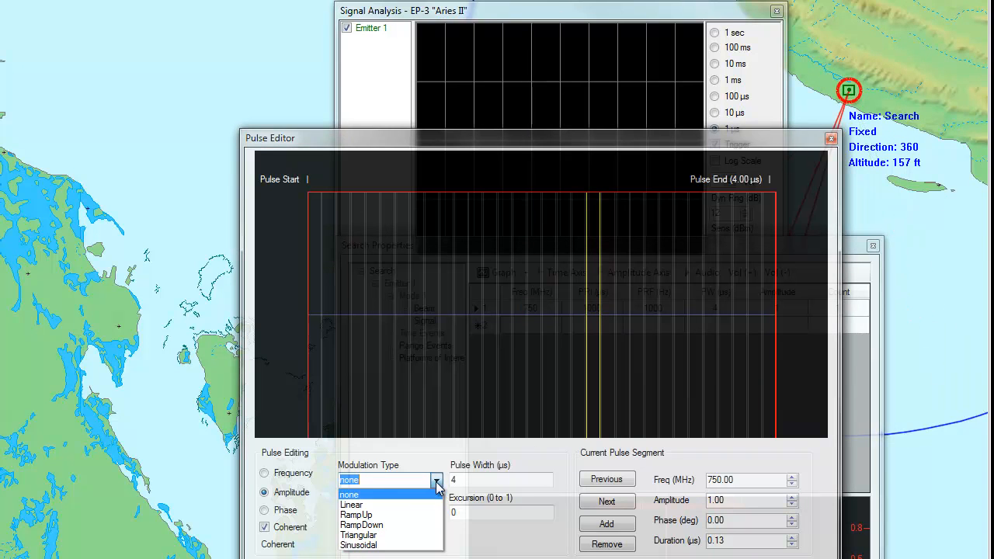
pyautogui.click(384, 536)
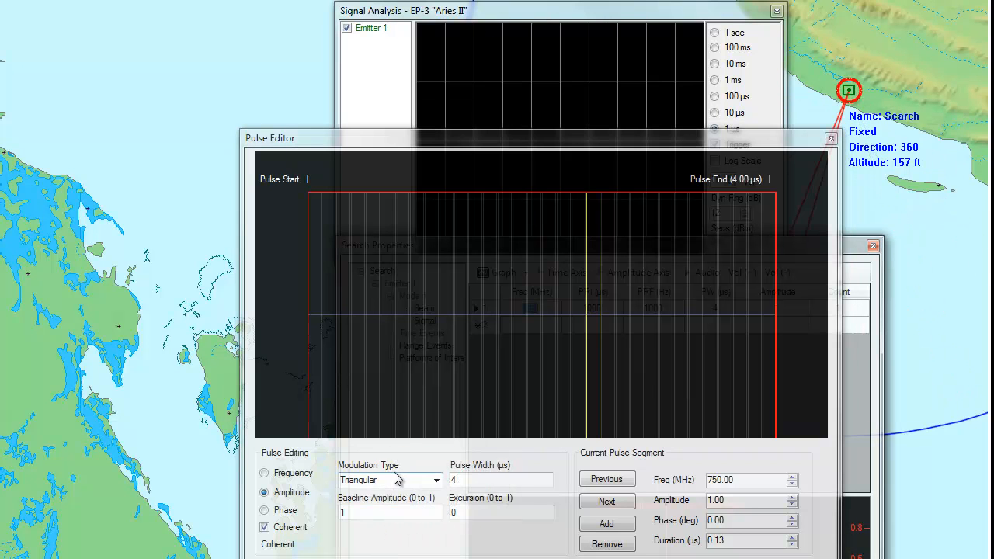
pyautogui.doubleClick(341, 514)
pyautogui.write('0')
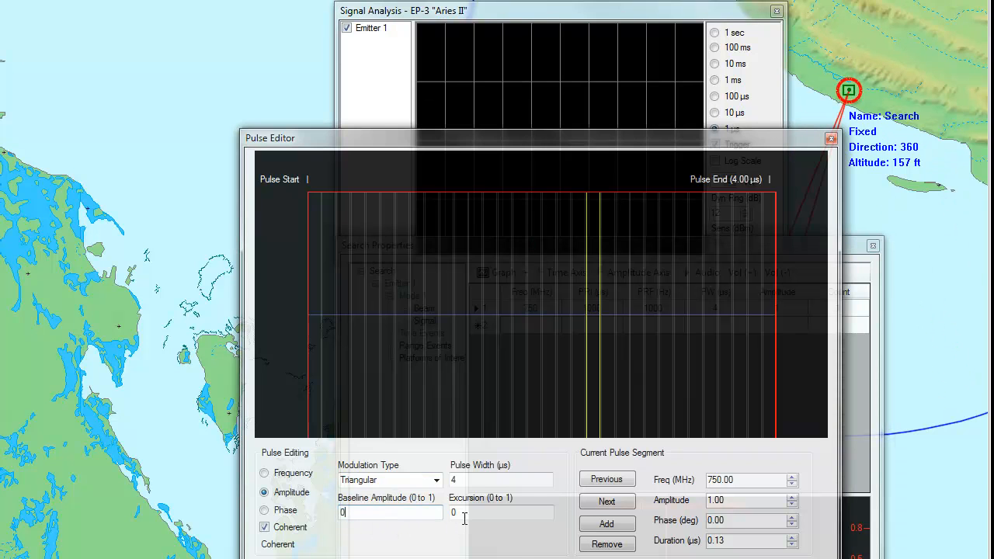
pyautogui.doubleClick(475, 512)
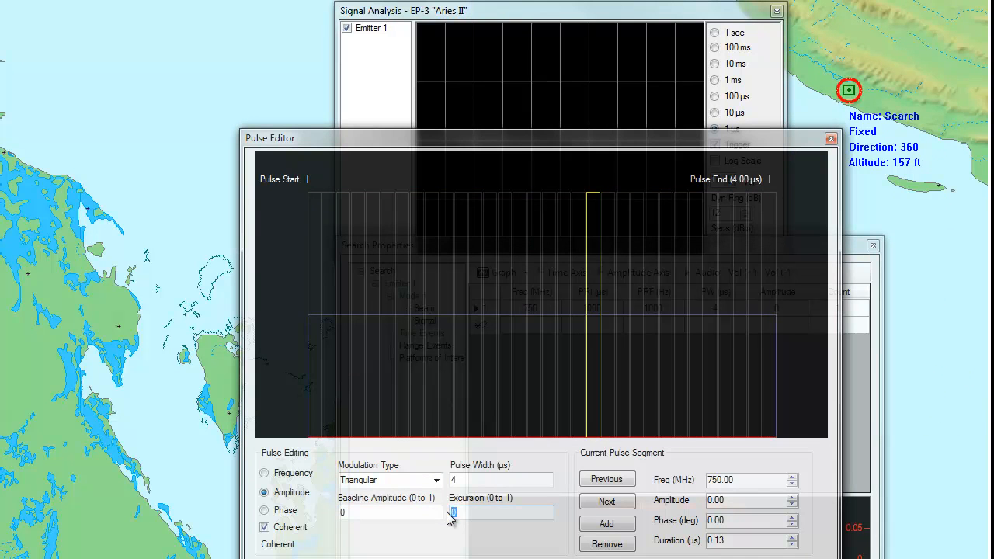
pyautogui.click(423, 511)
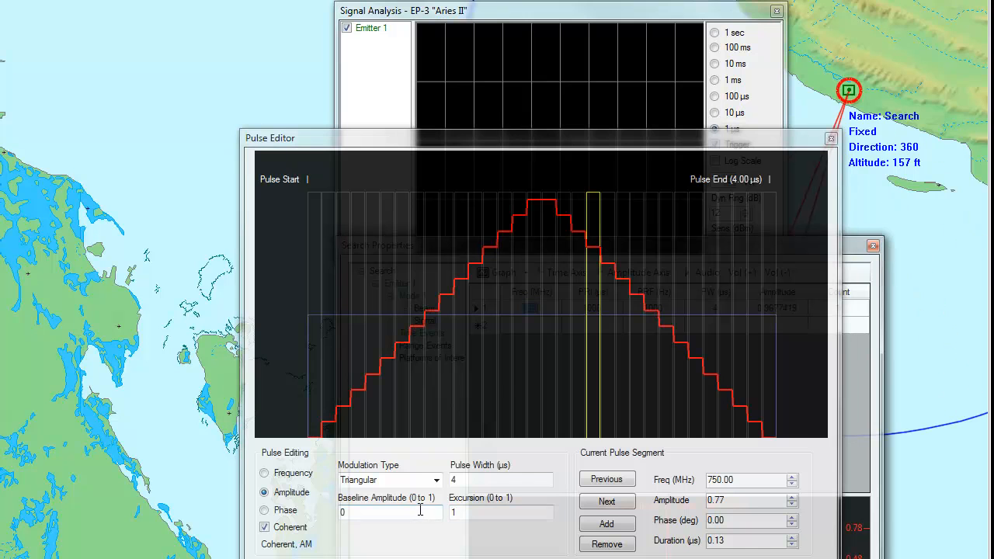
# Add the Type column to the Search signal's pulse table and widen the properties window so its full entry is readable.
pyautogui.moveTo(549, 140); pyautogui.dragTo(573, 220)
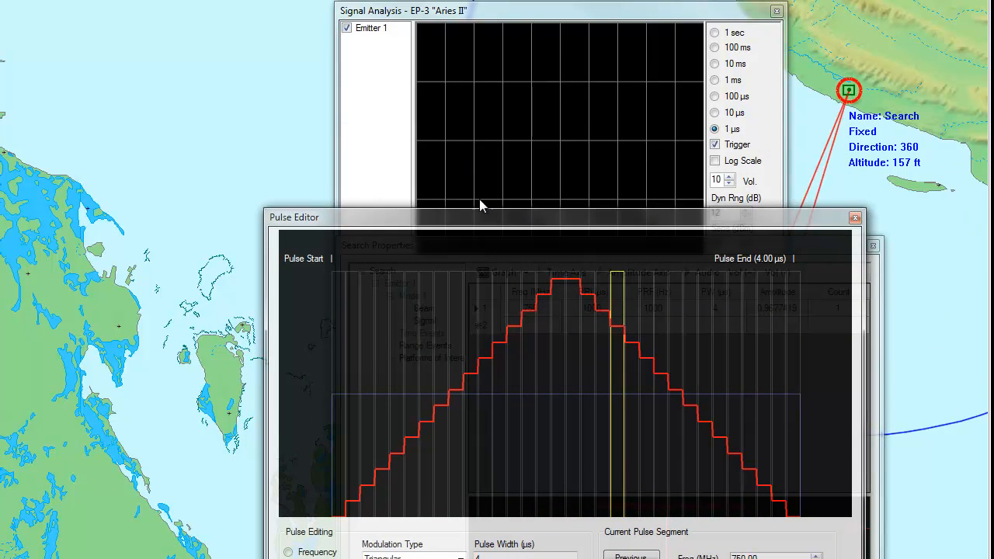
pyautogui.moveTo(514, 214)
pyautogui.mouseDown()
pyautogui.moveTo(504, 189)
pyautogui.moveTo(506, 225)
pyautogui.mouseUp()
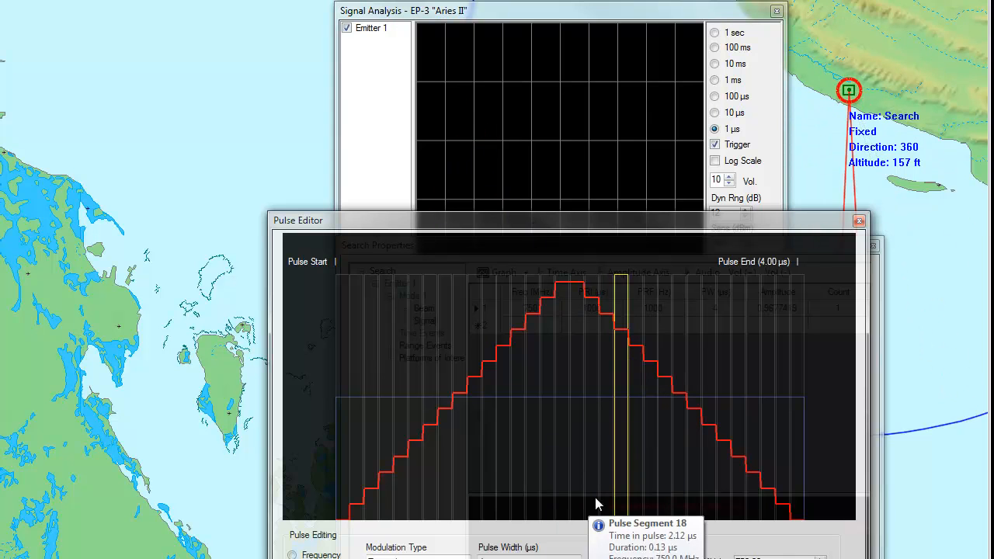
pyautogui.moveTo(630, 222); pyautogui.dragTo(570, 197)
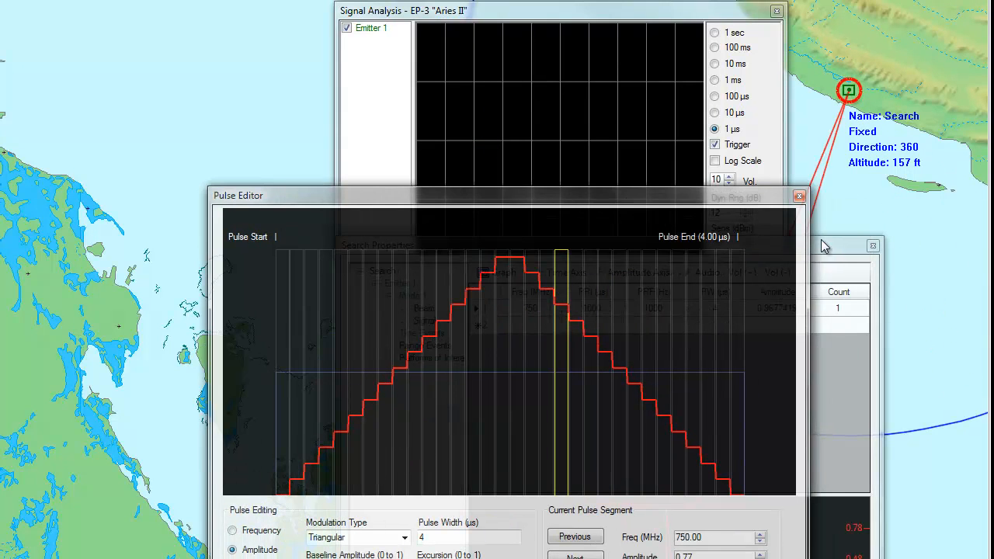
pyautogui.moveTo(823, 253); pyautogui.dragTo(824, 103)
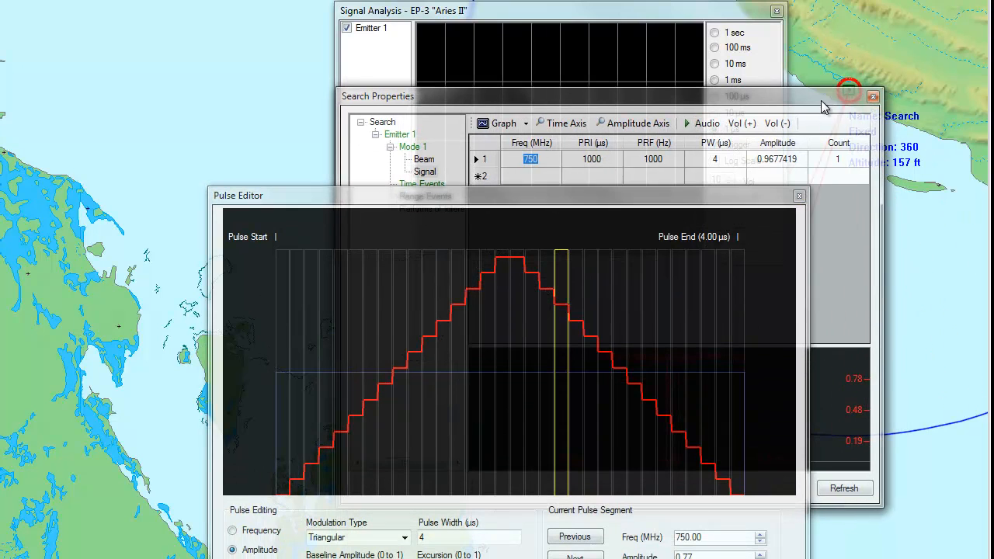
pyautogui.rightClick(809, 128)
pyautogui.moveTo(862, 168)
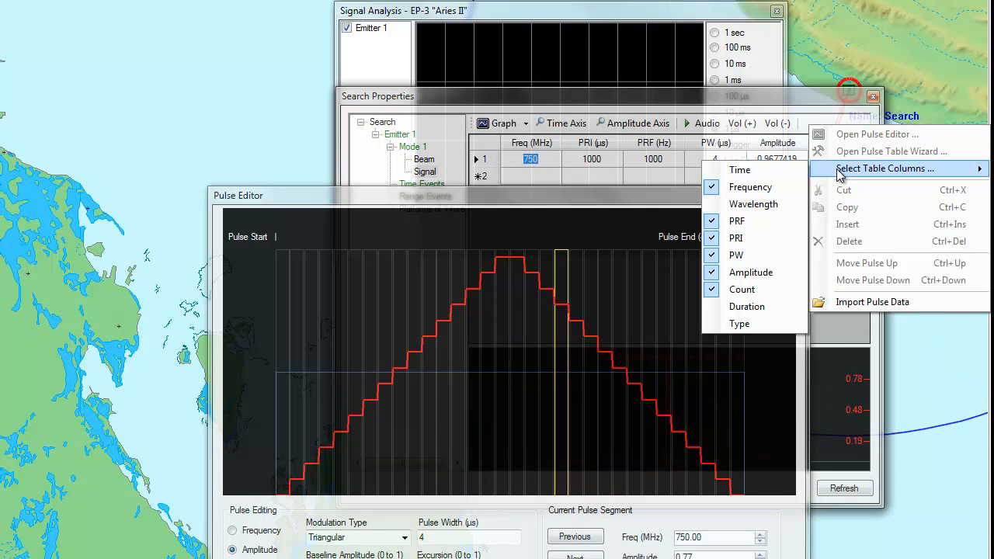
pyautogui.click(739, 323)
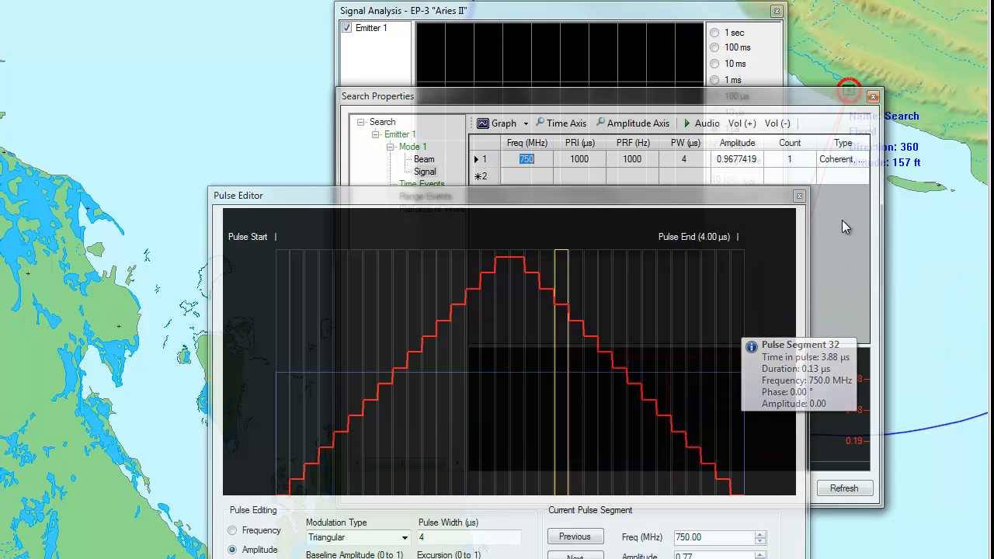
pyautogui.moveTo(882, 178); pyautogui.dragTo(938, 177)
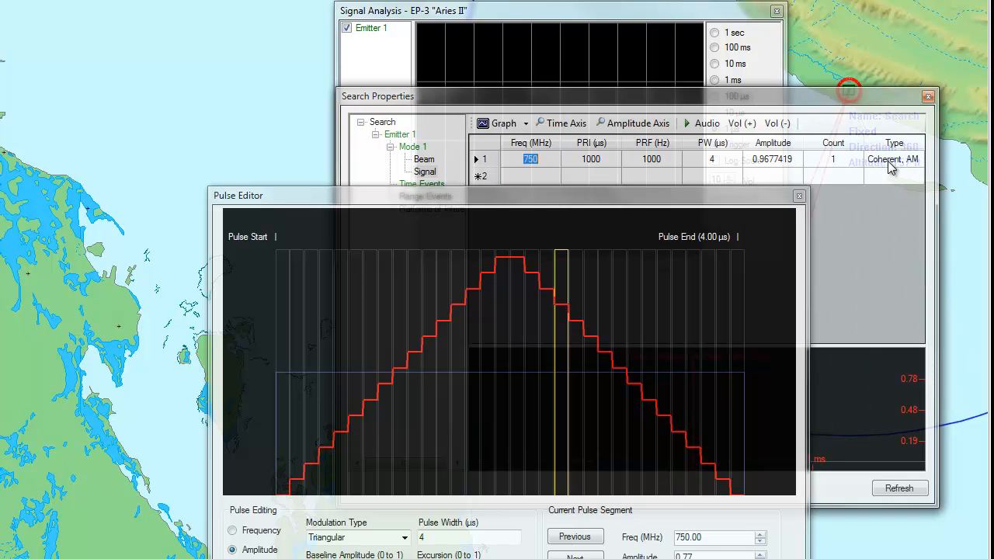
# Turn off the Coherent option for the triangular pulse.
pyautogui.moveTo(688, 200); pyautogui.dragTo(769, 206)
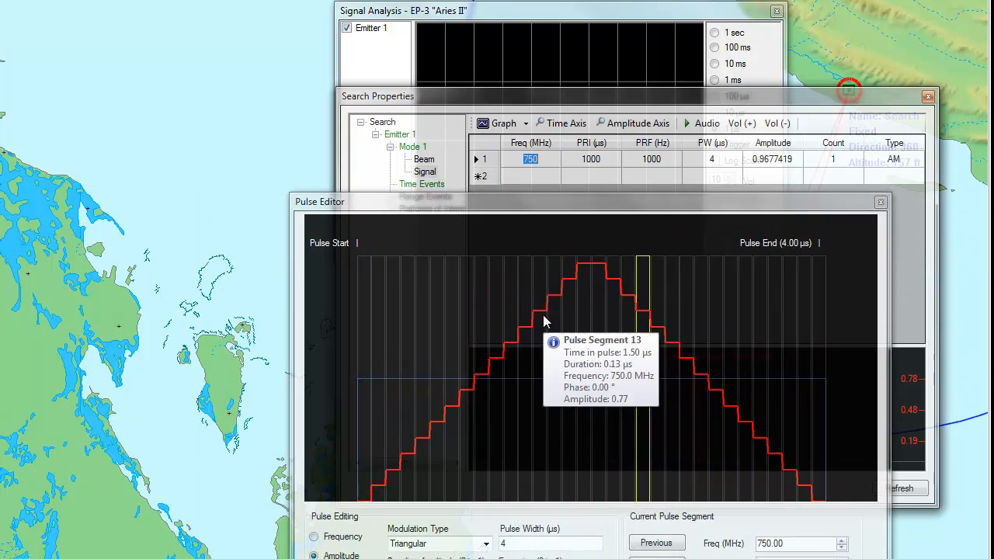
pyautogui.moveTo(583, 202); pyautogui.dragTo(591, 204)
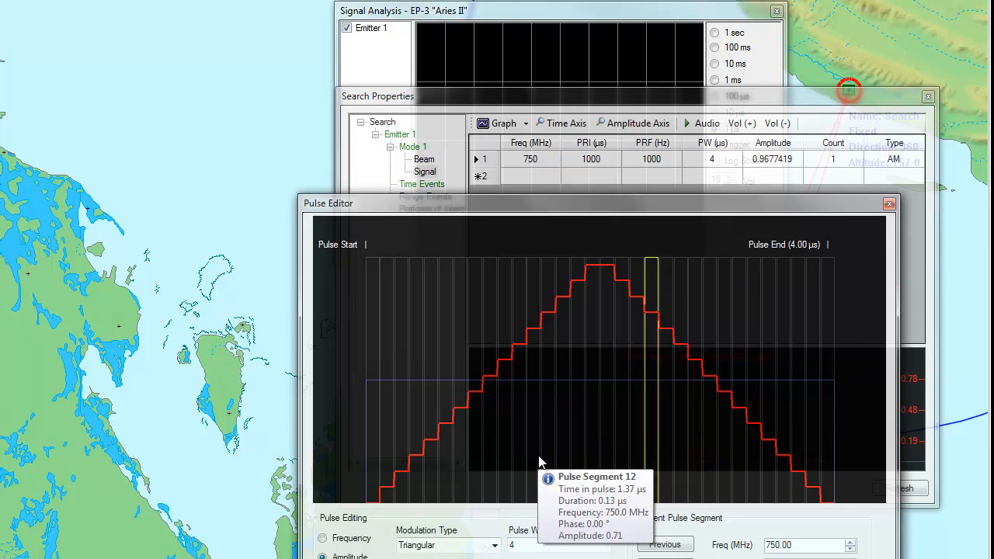
# Redraw the pulse's segment amplitudes freehand into a nearly flat, slightly uneven profile at about 0.85 across the whole pulse.
pyautogui.moveTo(521, 104); pyautogui.dragTo(507, 240)
pyautogui.moveTo(511, 206); pyautogui.dragTo(501, 247)
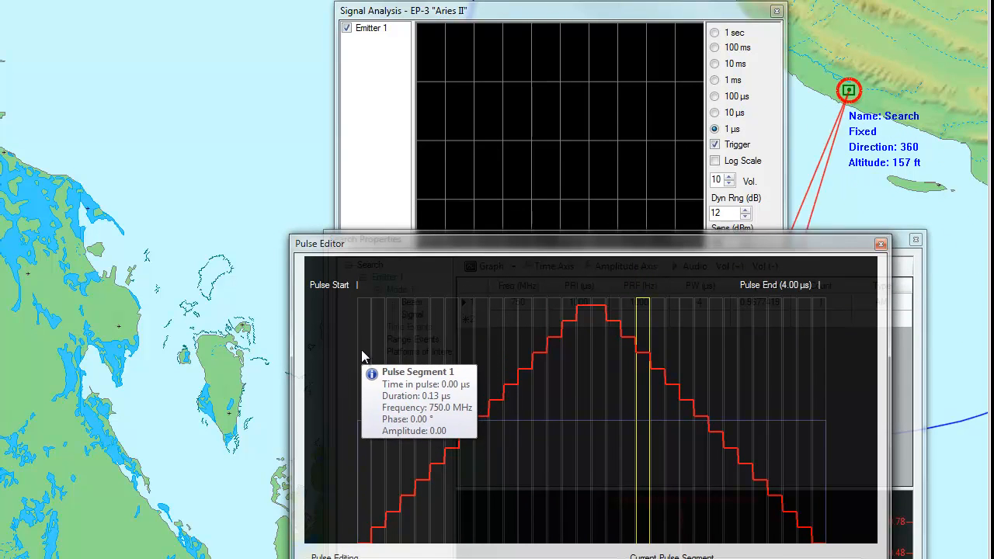
pyautogui.moveTo(362, 348)
pyautogui.mouseDown()
pyautogui.moveTo(377, 318)
pyautogui.moveTo(428, 334)
pyautogui.mouseUp()
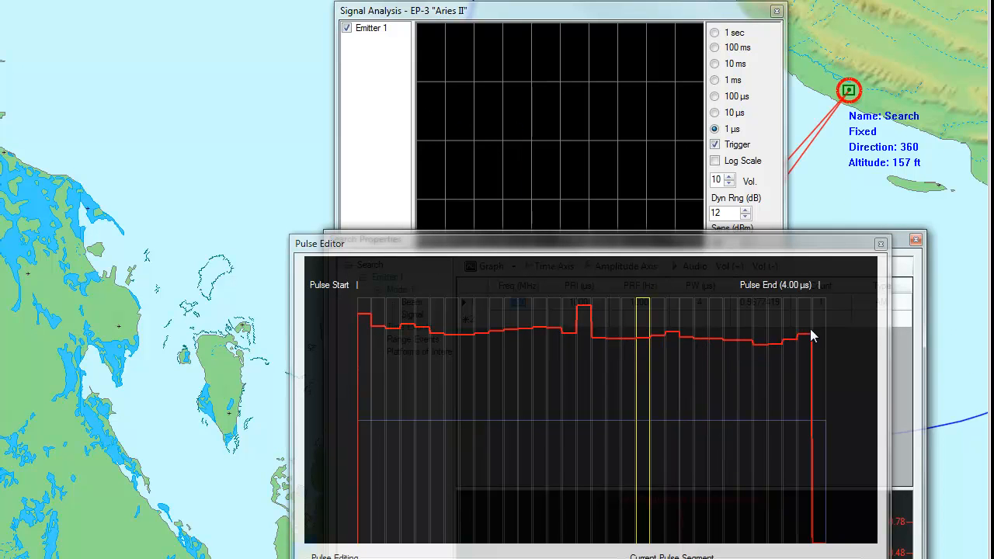
pyautogui.click(579, 336)
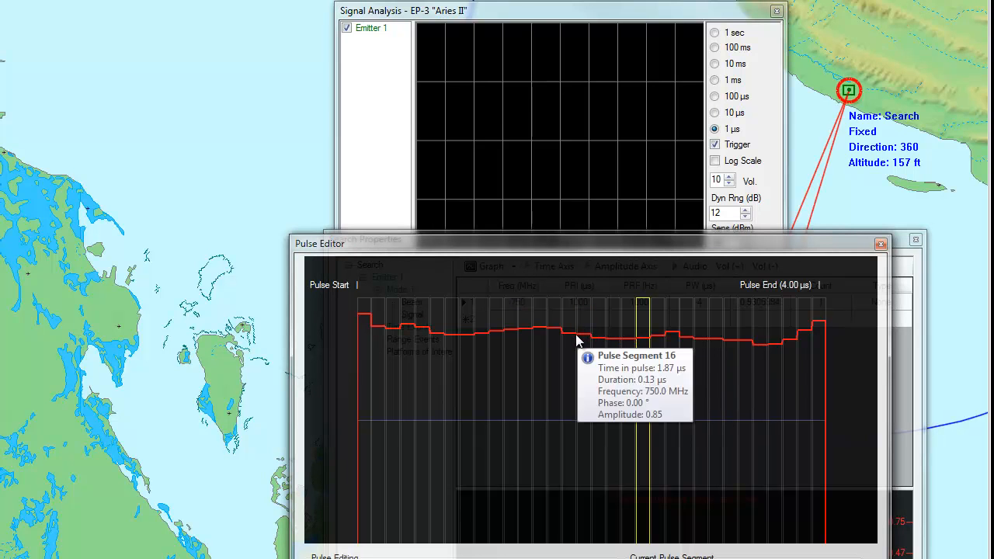
pyautogui.moveTo(540, 245); pyautogui.dragTo(551, 269)
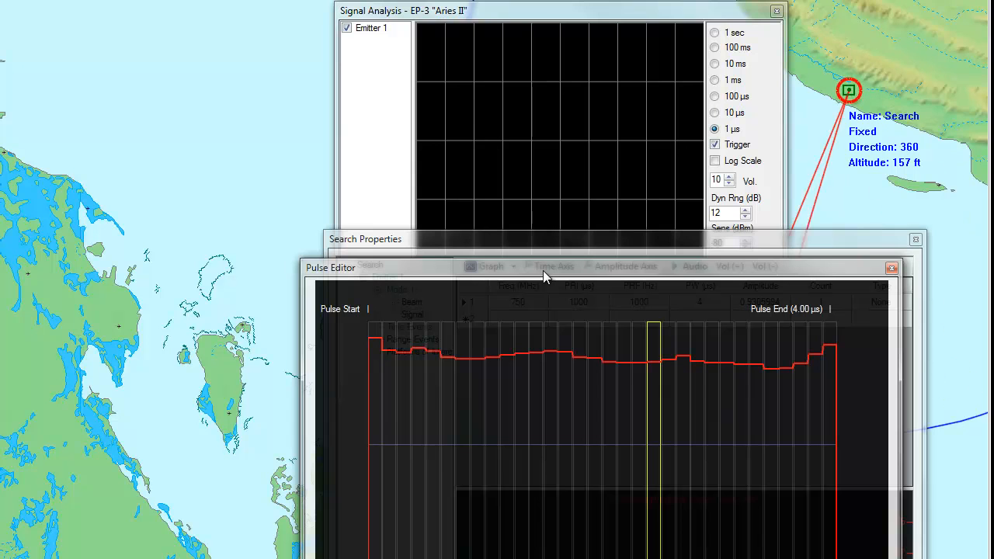
pyautogui.moveTo(690, 414)
pyautogui.moveTo(586, 375)
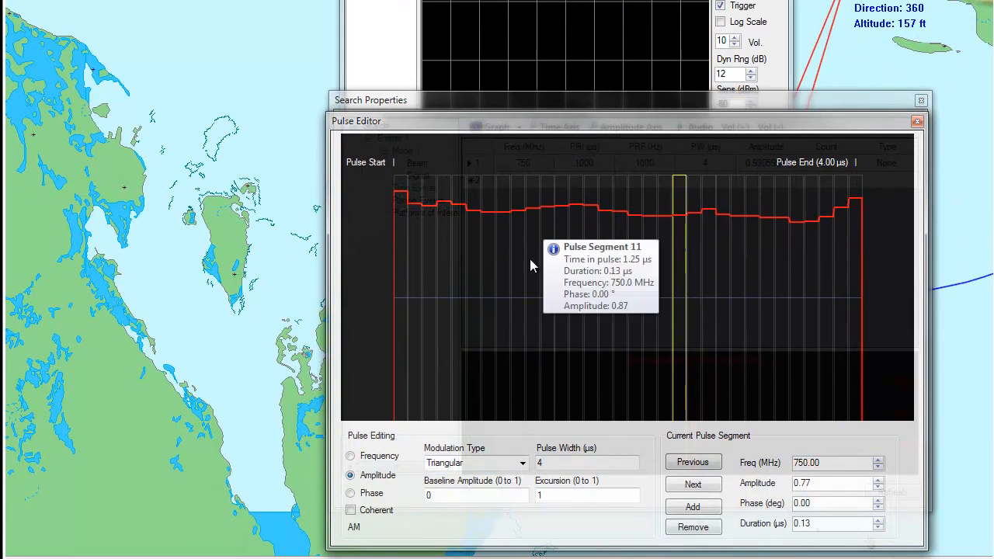
# Switch pulse editing to frequency and reposition the Search Properties window so its pulse table is visible above the Pulse Editor.
pyautogui.click(352, 456)
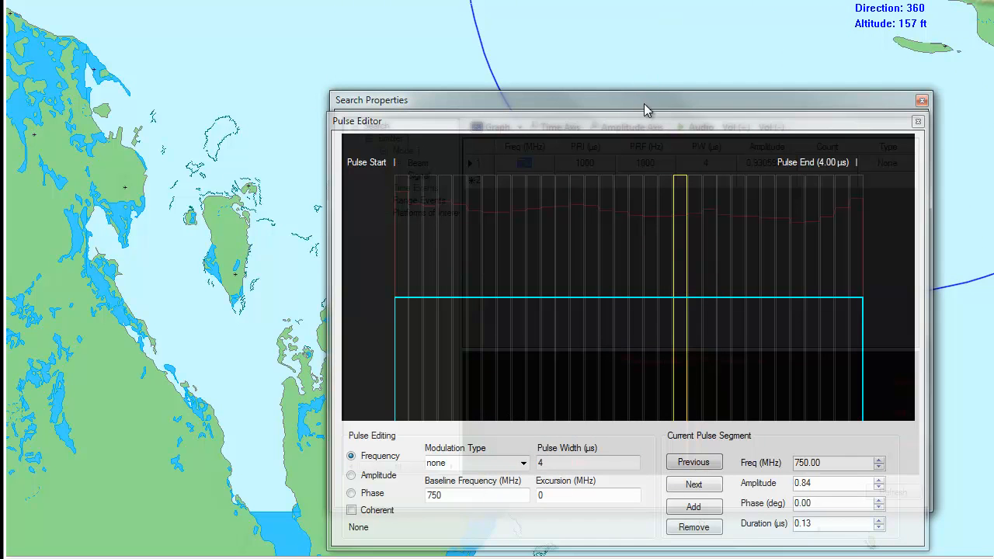
pyautogui.moveTo(644, 103); pyautogui.dragTo(589, 0)
pyautogui.moveTo(646, 125); pyautogui.dragTo(650, 83)
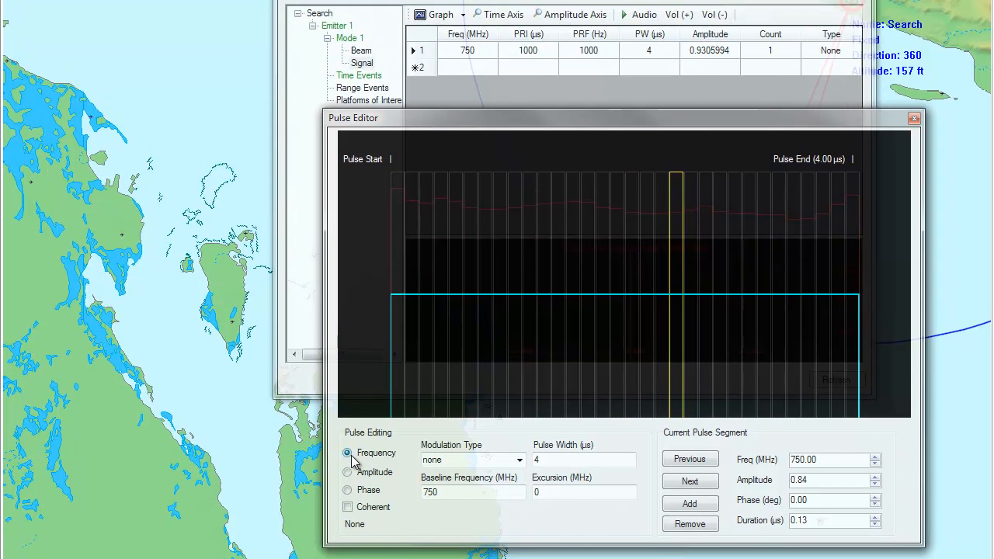
# Set the frequency modulation type to Linear with a baseline frequency of 5000 MHz and a pulse width of 20 µs.
pyautogui.click(519, 468)
pyautogui.click(451, 493)
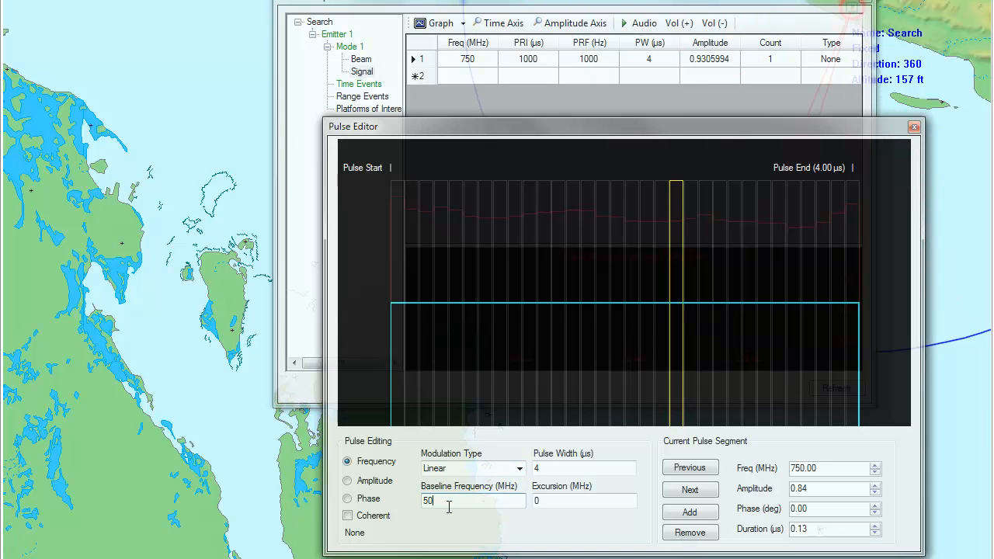
pyautogui.press('Return')
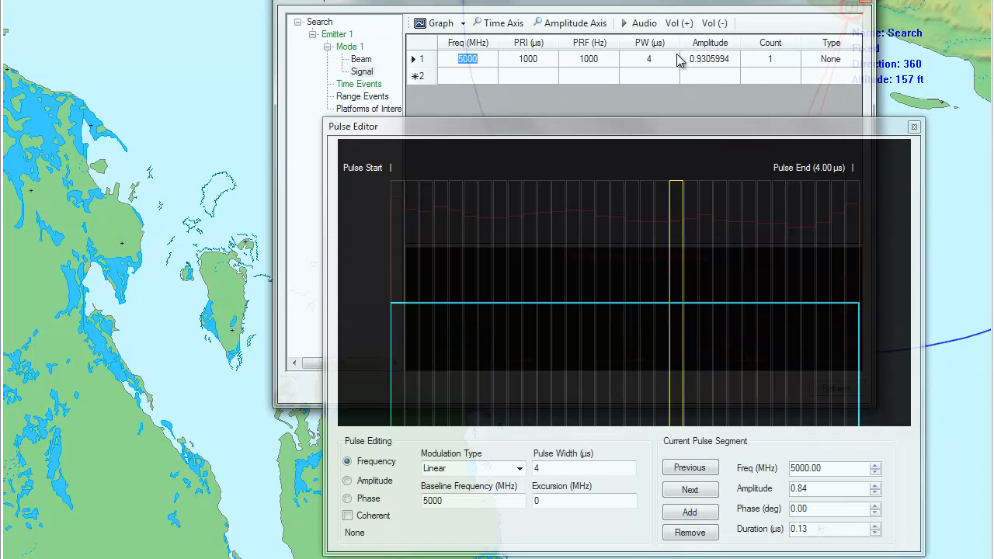
pyautogui.click(548, 468)
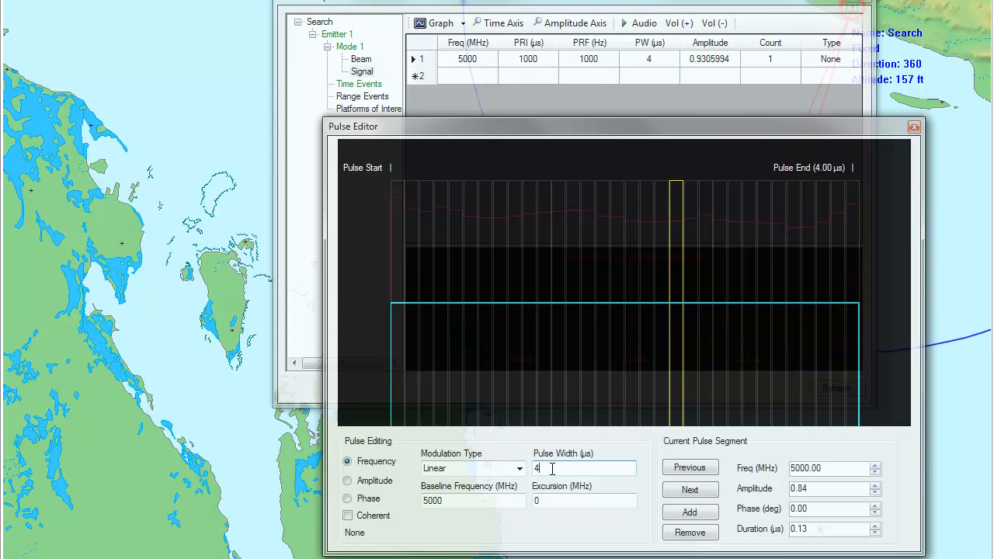
pyautogui.write('20')
pyautogui.press('Return')
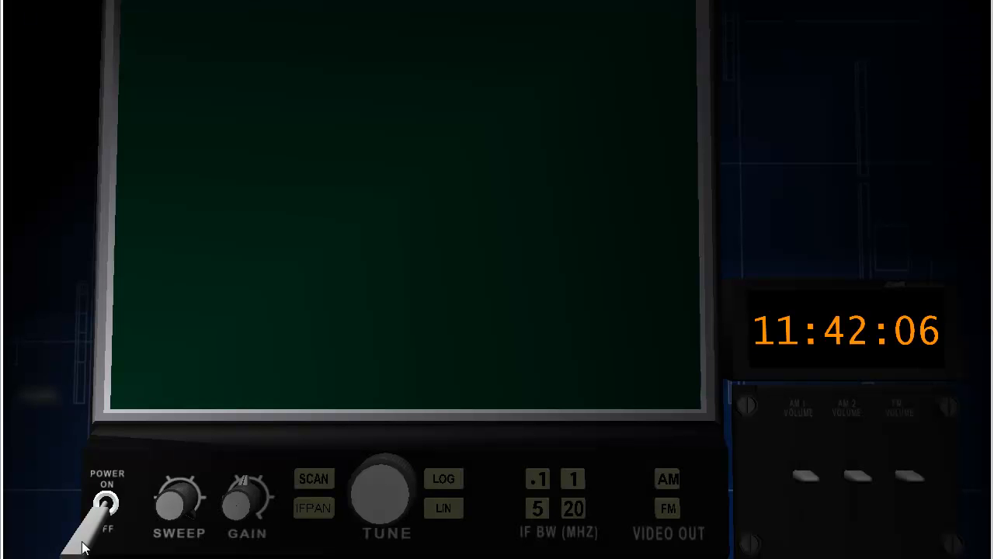
# Switch to the receiver, power it on and tune it to about 5006.5 MHz on the 4–8 GHz band.
pyautogui.moveTo(70, 550); pyautogui.dragTo(72, 483)
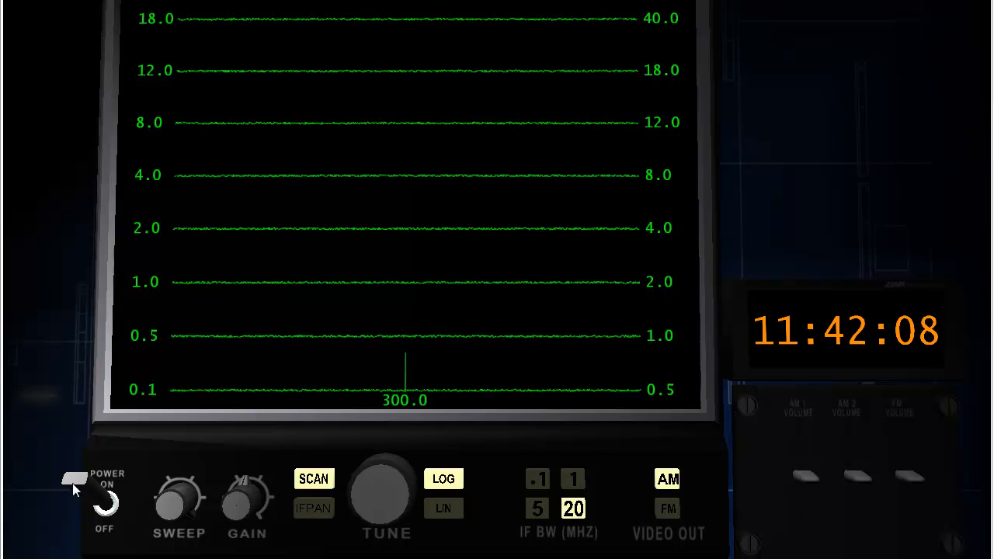
pyautogui.click(289, 184)
pyautogui.click(290, 178)
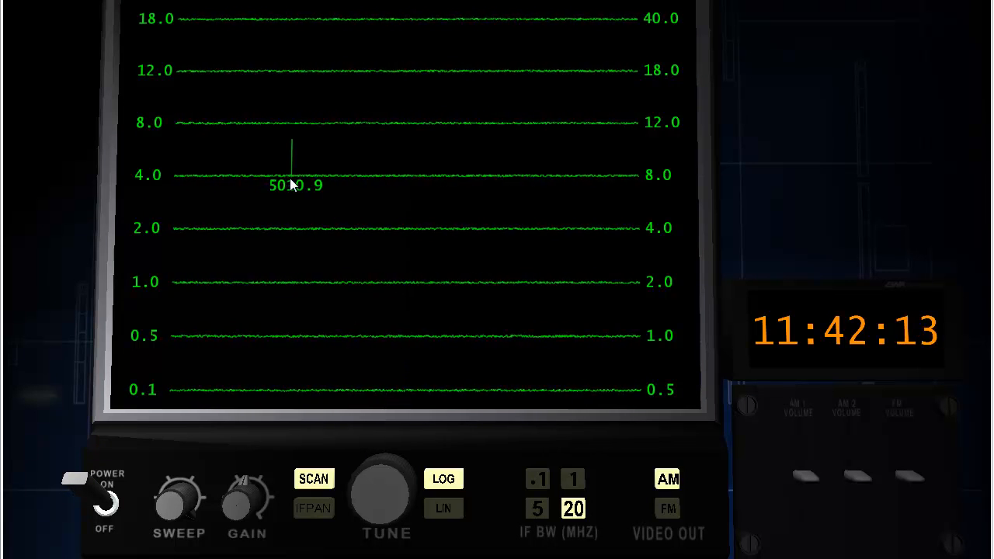
pyautogui.click(363, 493)
pyautogui.click(453, 527)
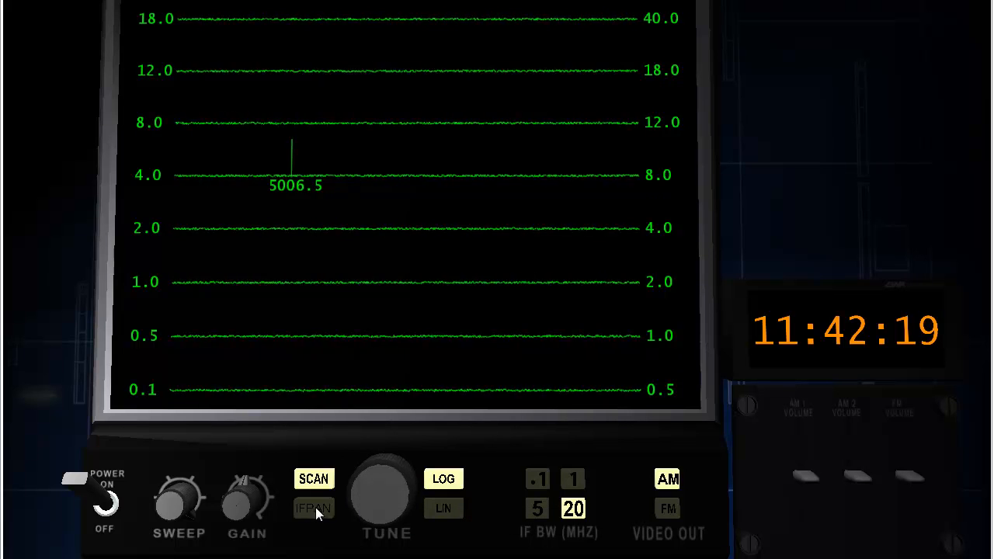
# Put the receiver in IFPAN mode, fine-tune it to about 5000.2 MHz and select the 5 MHz IF bandwidth.
pyautogui.click(314, 507)
pyautogui.click(388, 474)
pyautogui.click(463, 522)
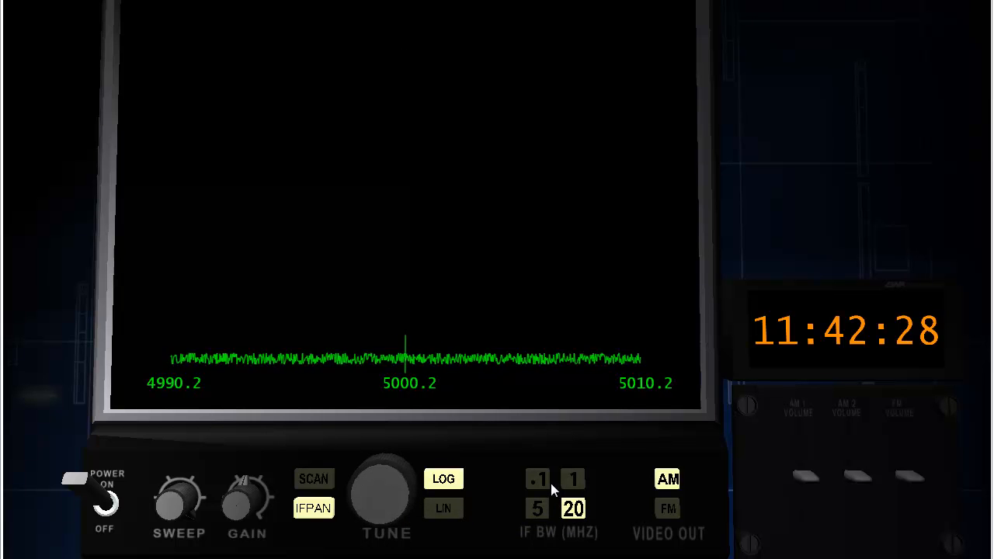
pyautogui.click(536, 509)
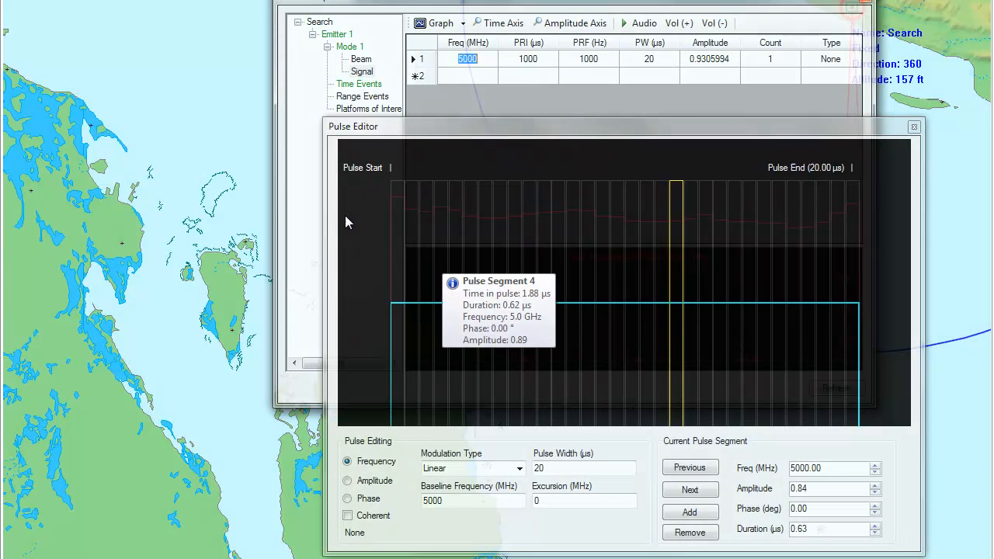
# In the Pulse Editor, apply PulseCompression frequency modulation with a compressed pulse width of 1 µs.
pyautogui.click(518, 469)
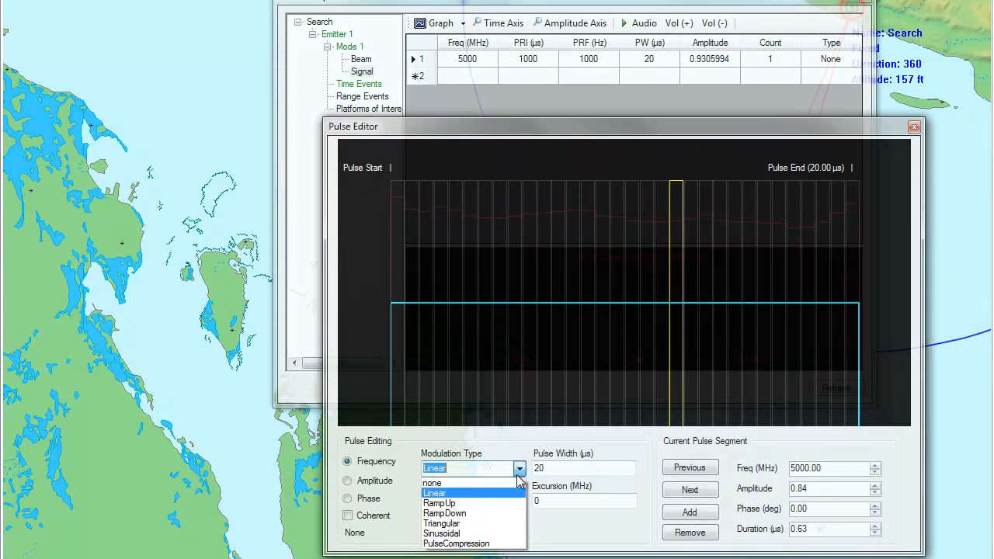
pyautogui.click(466, 544)
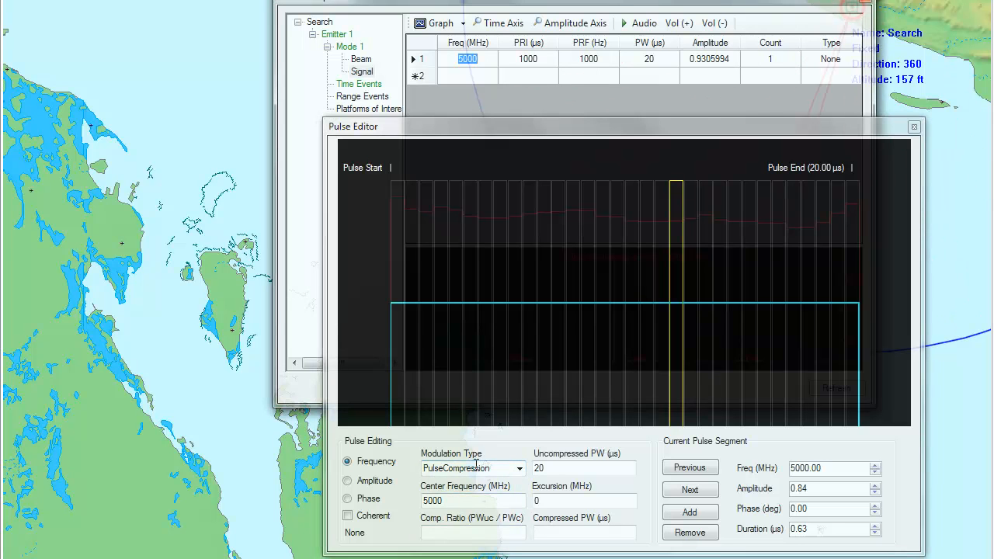
pyautogui.click(545, 534)
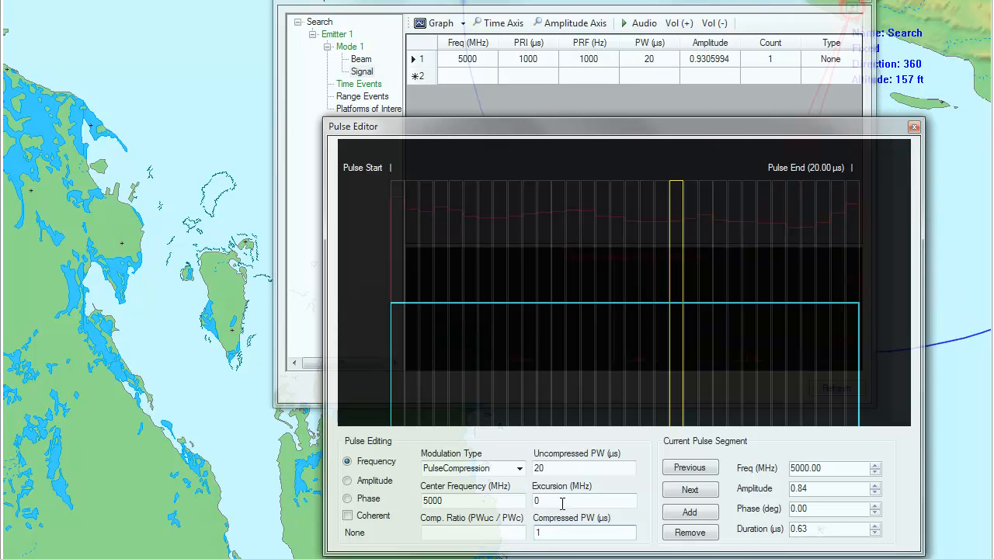
pyautogui.press('Return')
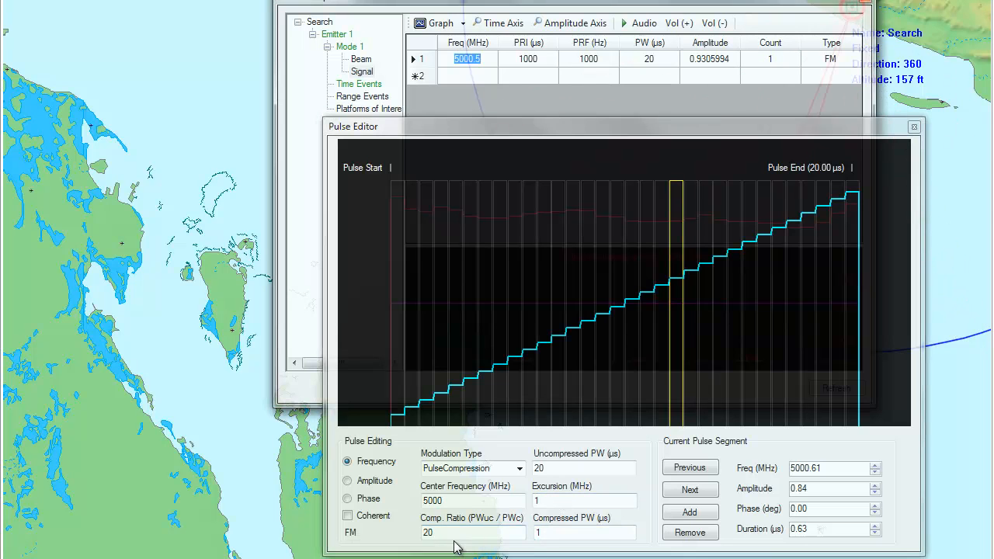
# Set the compressed pulse's frequency excursion to 3 MHz.
pyautogui.click(556, 500)
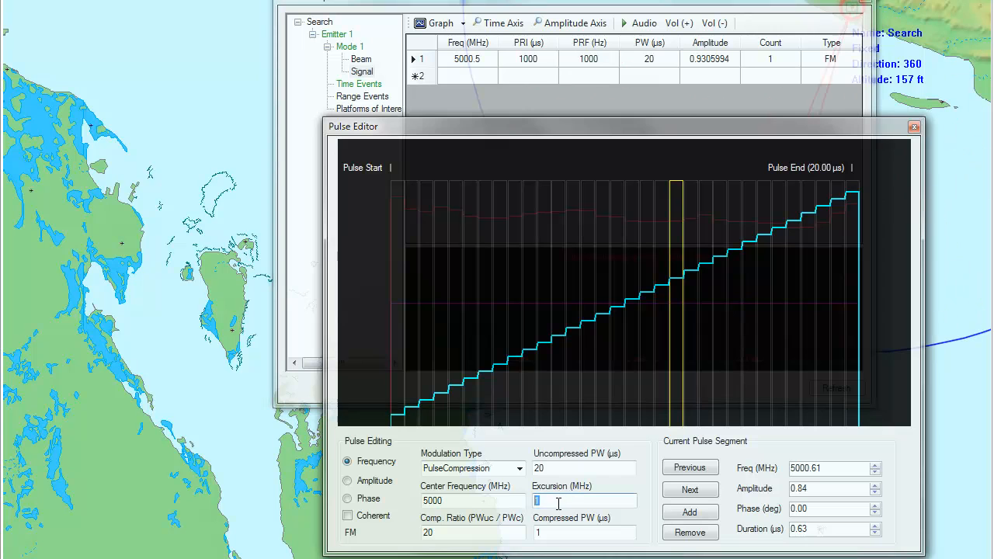
pyautogui.write('3')
pyautogui.press('Return')
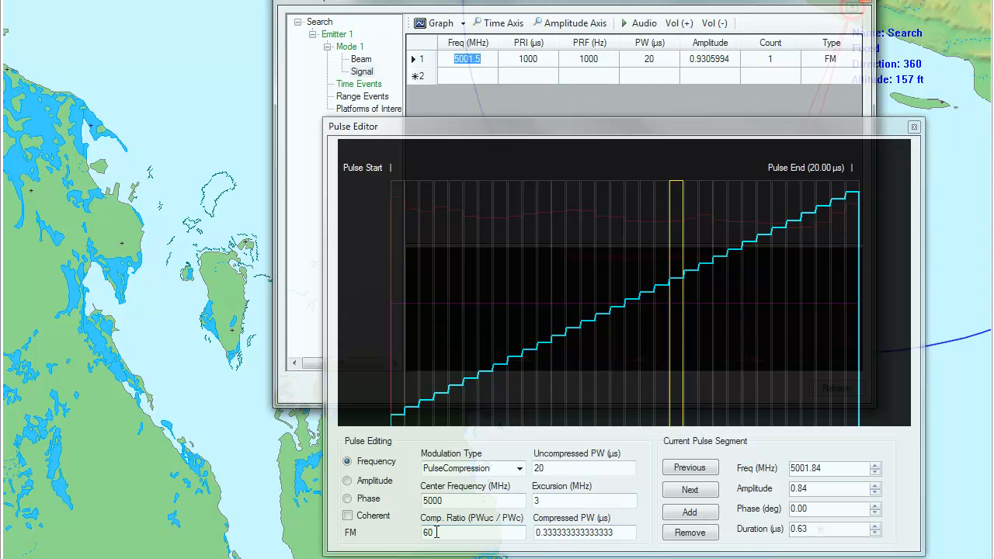
# Set the frequency excursion to 1 MHz and change the modulation type back to Linear.
pyautogui.doubleClick(545, 499)
pyautogui.write('1')
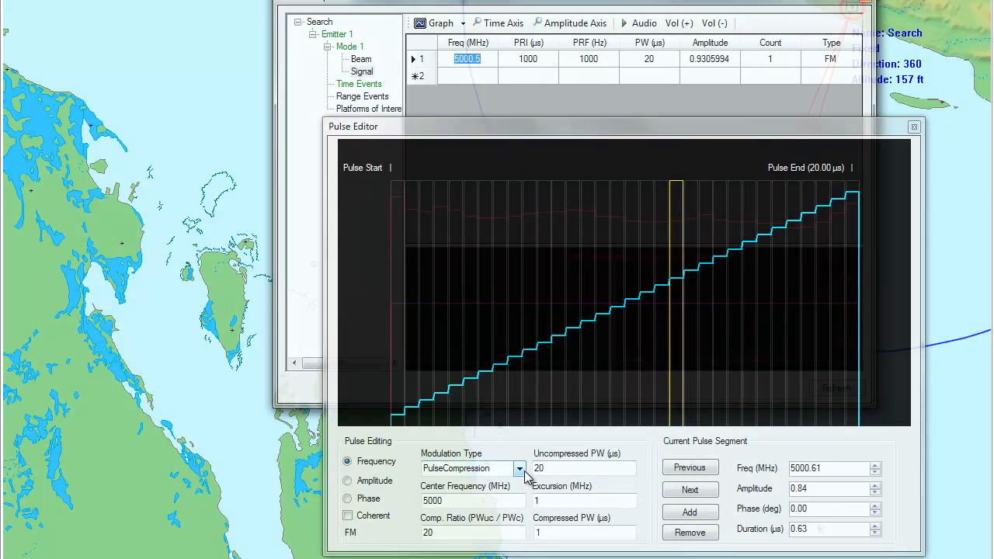
pyautogui.click(519, 469)
pyautogui.click(458, 494)
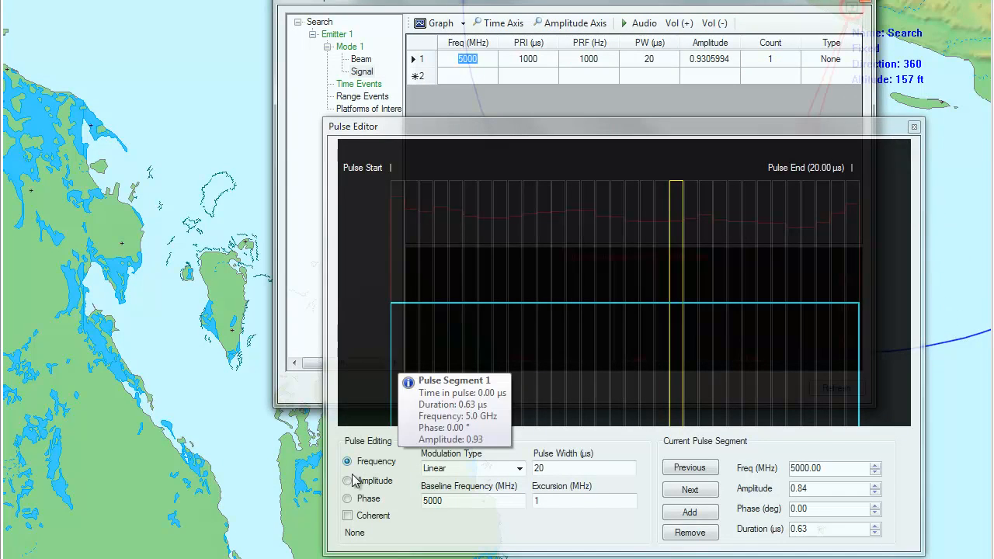
# Switch pulse editing to phase and remove 21 pulse segments so that eleven wider ones remain.
pyautogui.click(348, 499)
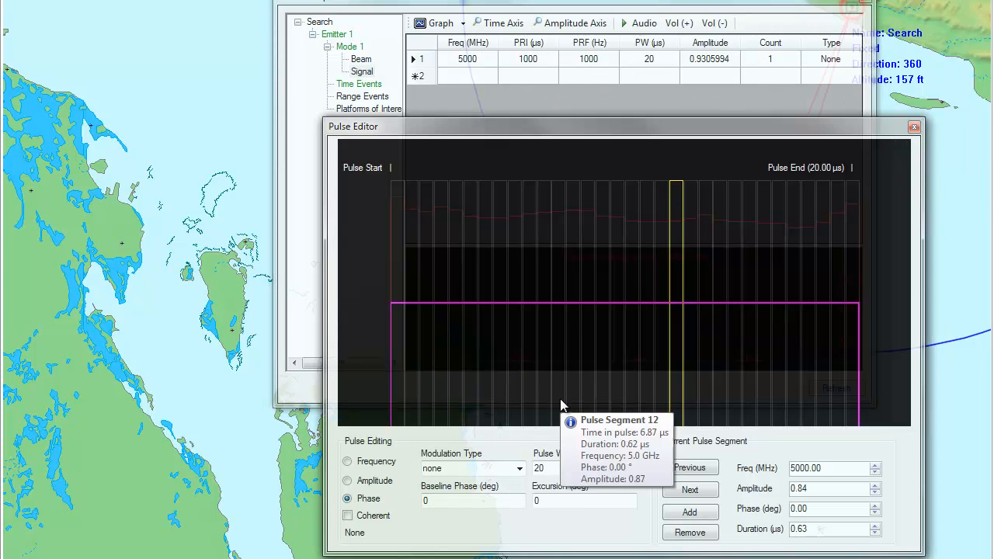
pyautogui.click(466, 235)
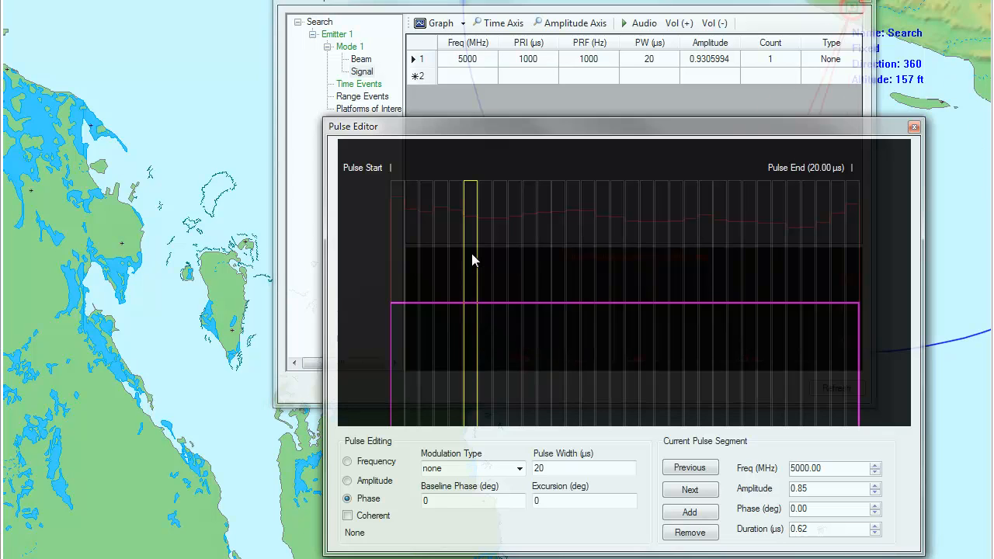
pyautogui.click(688, 532)
pyautogui.click(688, 532)
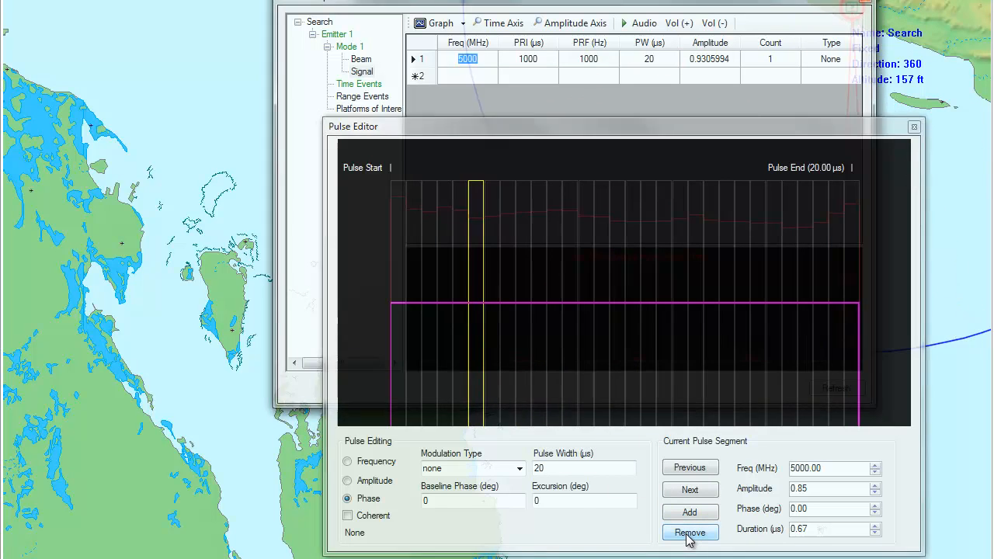
pyautogui.click(688, 533)
pyautogui.click(688, 532)
pyautogui.click(688, 533)
pyautogui.click(688, 533)
pyautogui.click(688, 533)
pyautogui.click(688, 532)
pyautogui.click(688, 533)
pyautogui.click(688, 532)
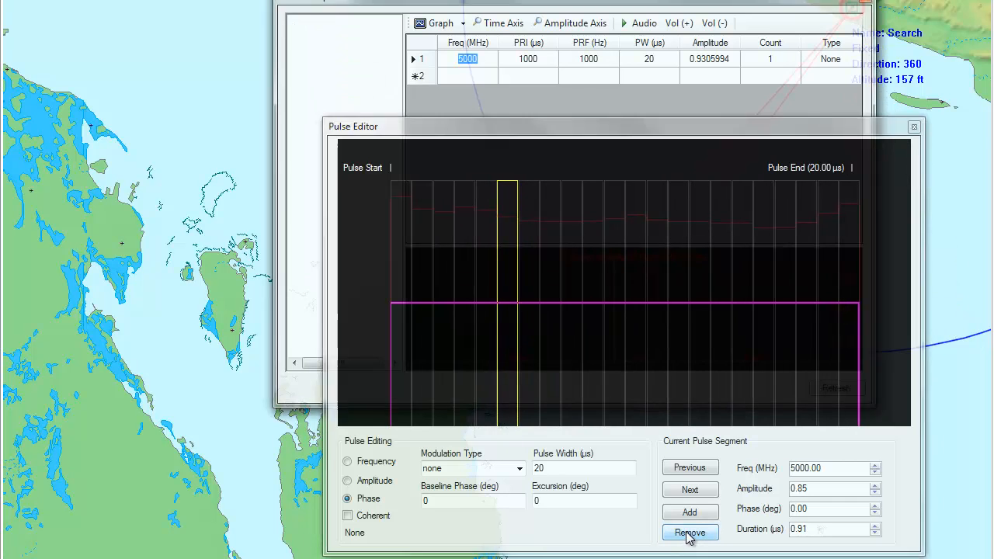
pyautogui.click(688, 533)
pyautogui.click(688, 533)
pyautogui.click(688, 532)
pyautogui.click(688, 533)
pyautogui.click(688, 533)
pyautogui.click(688, 532)
pyautogui.click(688, 533)
pyautogui.click(688, 532)
pyautogui.click(688, 532)
pyautogui.click(688, 532)
pyautogui.click(687, 533)
# Shape the phase by hand: lower segments 2 and 5 well below the baseline and raise segments 3 and 4 to about 234.5°.
pyautogui.moveTo(464, 269)
pyautogui.click(452, 248)
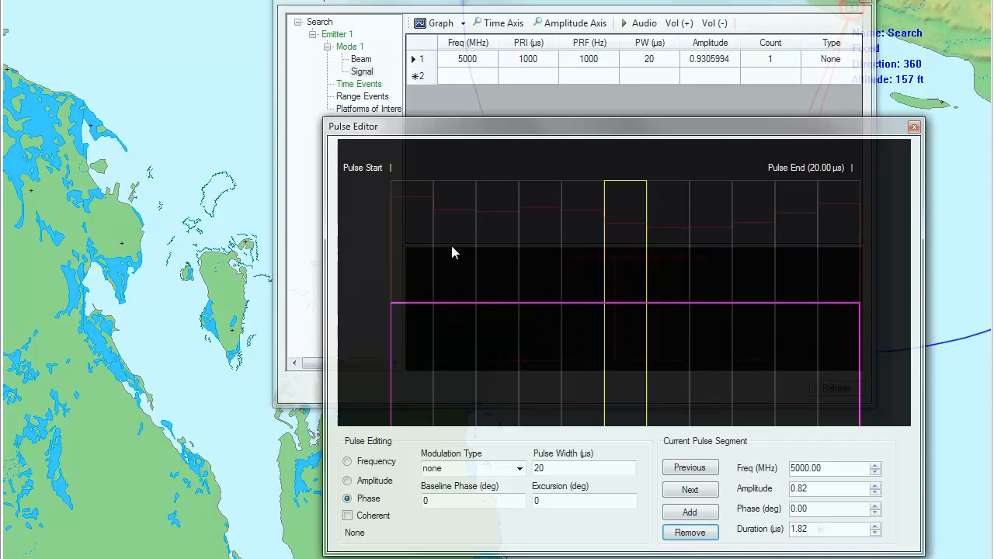
pyautogui.click(451, 366)
pyautogui.click(501, 270)
pyautogui.click(501, 216)
pyautogui.click(541, 246)
pyautogui.click(541, 218)
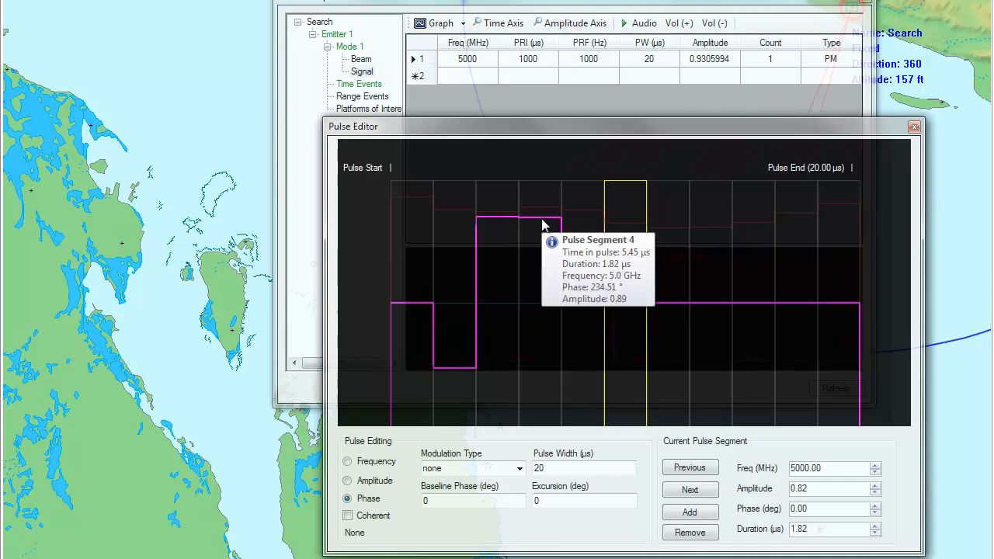
pyautogui.click(585, 356)
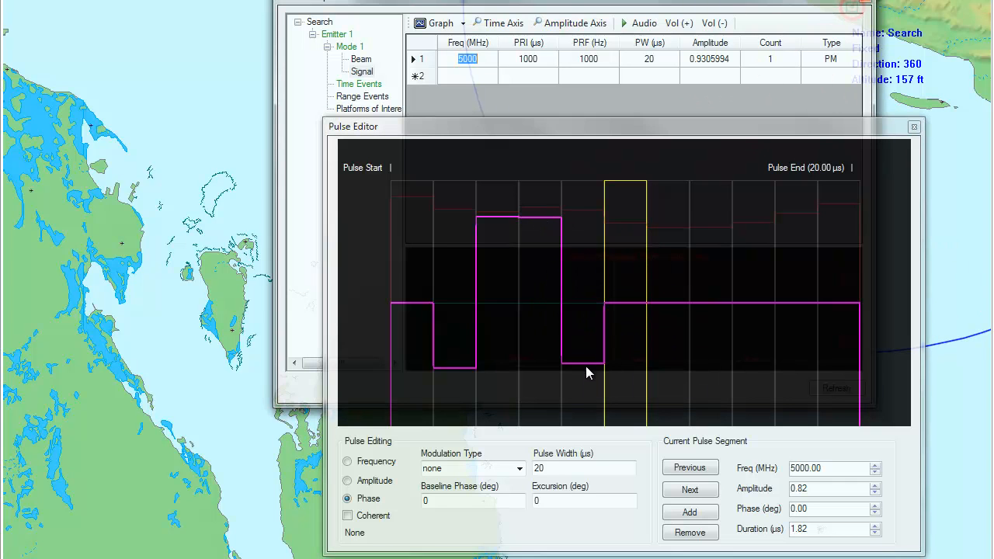
pyautogui.click(585, 367)
pyautogui.moveTo(689, 391)
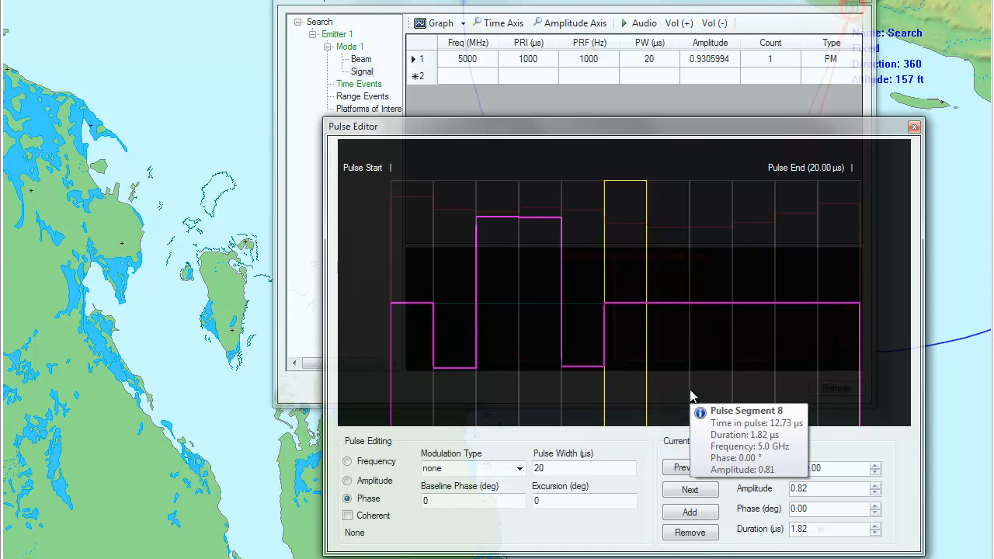
# Switch pulse editing to amplitude.
pyautogui.click(348, 482)
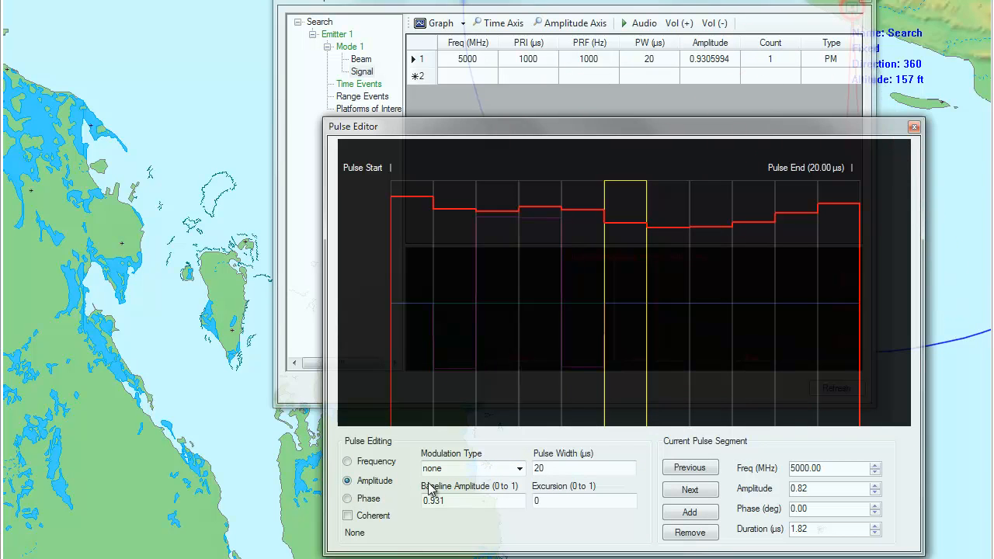